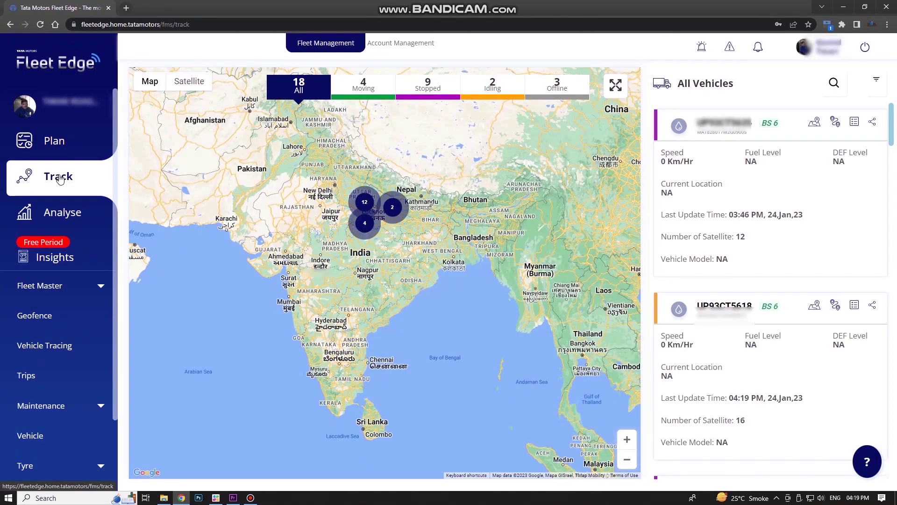
Open the fleet insights and start scheduling reports with the Fleet Wise, Vehicle Wise and Trip Wise report types selected.
click(59, 259)
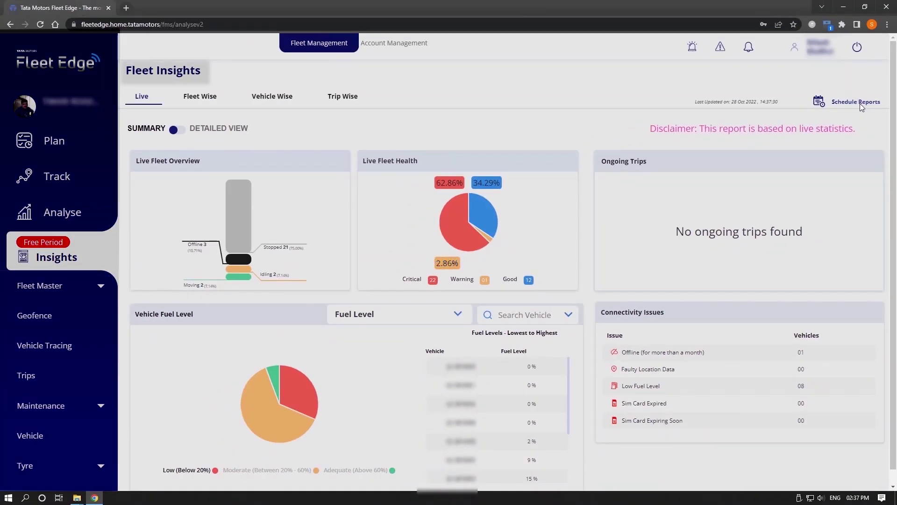
click(848, 110)
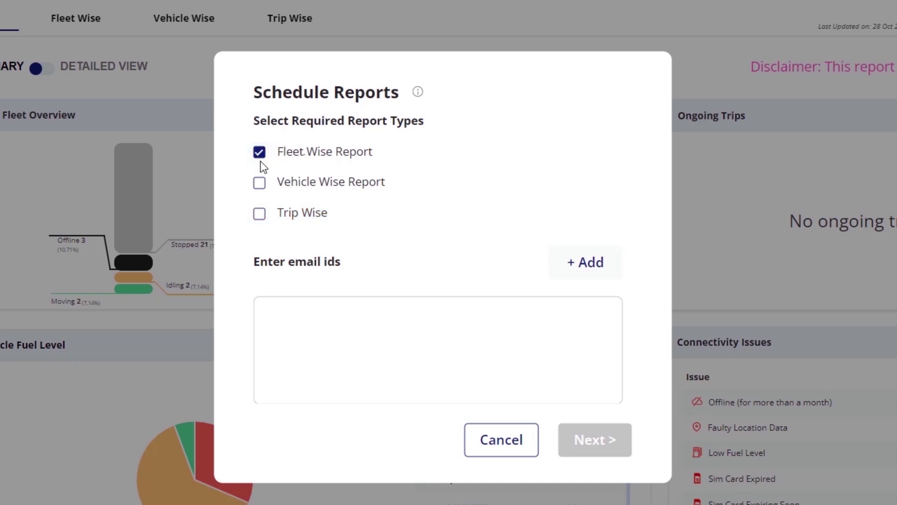
click(260, 183)
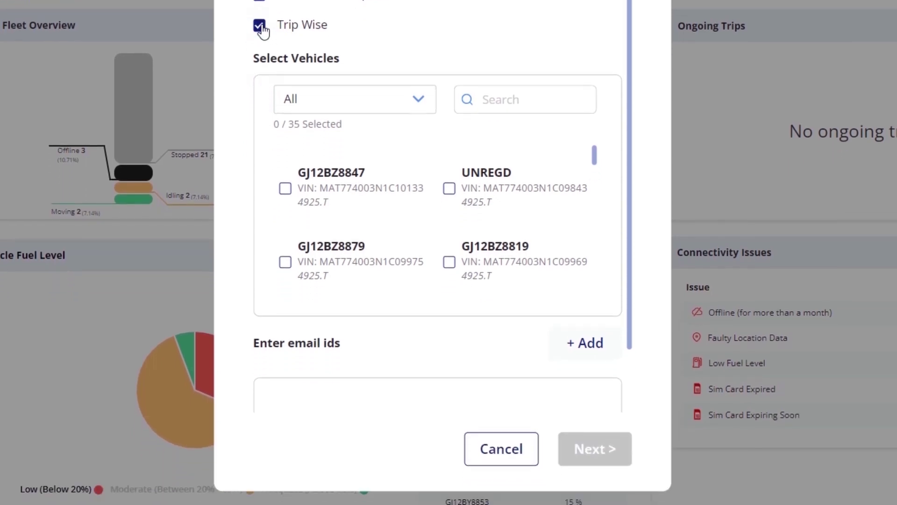
Add the two recipients' e-mail addresses to the scheduled report.
scroll(633, 94, down, 2)
click(592, 270)
click(354, 298)
text(honey.h)
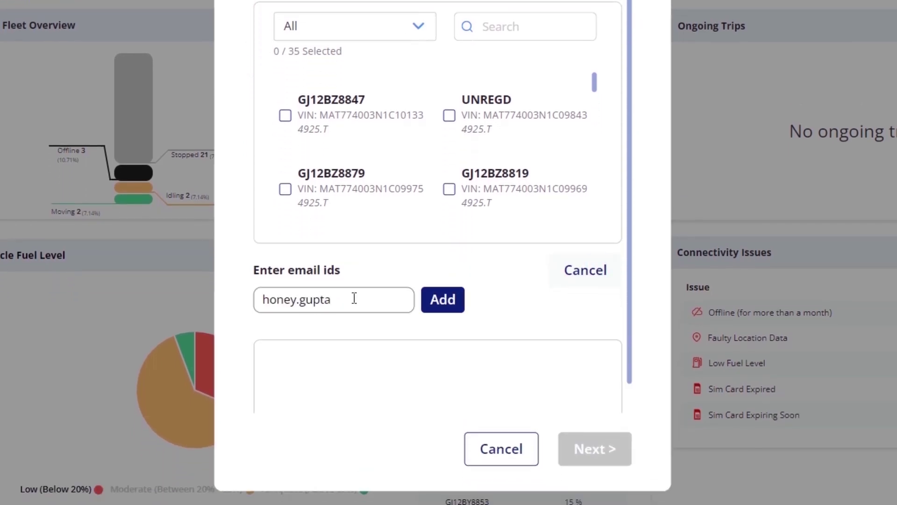
text(.com)
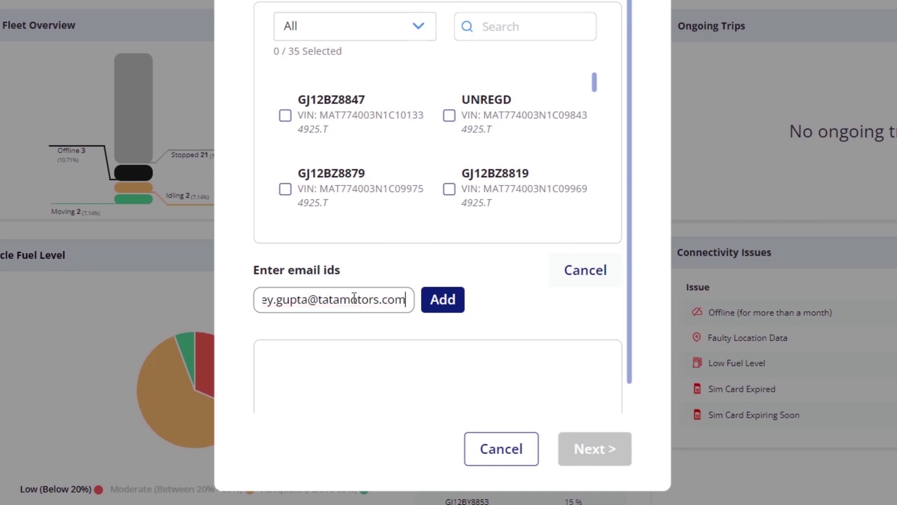
key(Return)
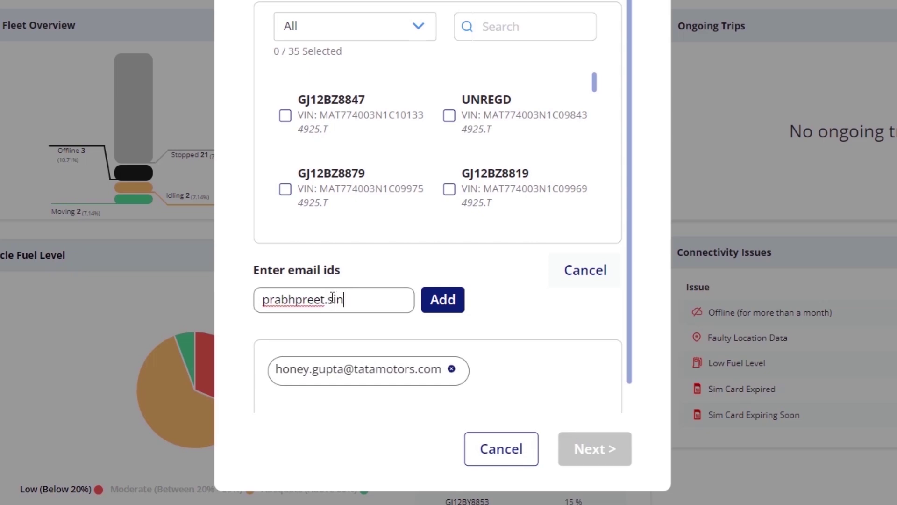
text(motors.com)
key(Return)
Select the first listed vehicle for the scheduled report and continue to the time and interval settings.
scroll(624, 369, down, 1)
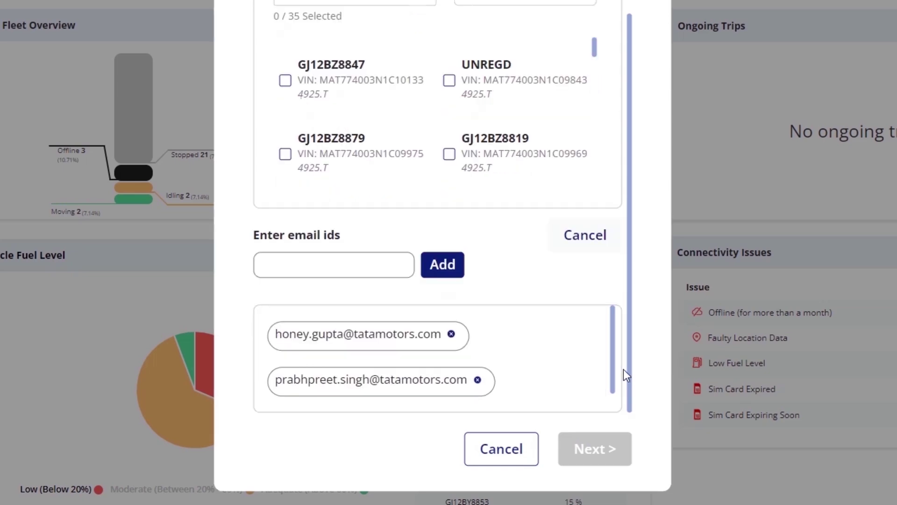
click(421, 98)
click(585, 449)
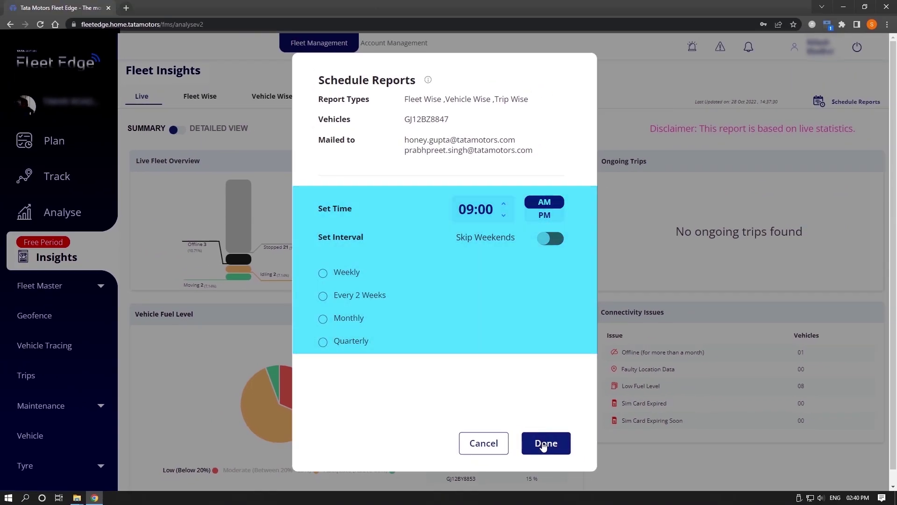
Look through the interval choices, set the report schedule to Every 2 Weeks and finish the scheduling.
click(323, 297)
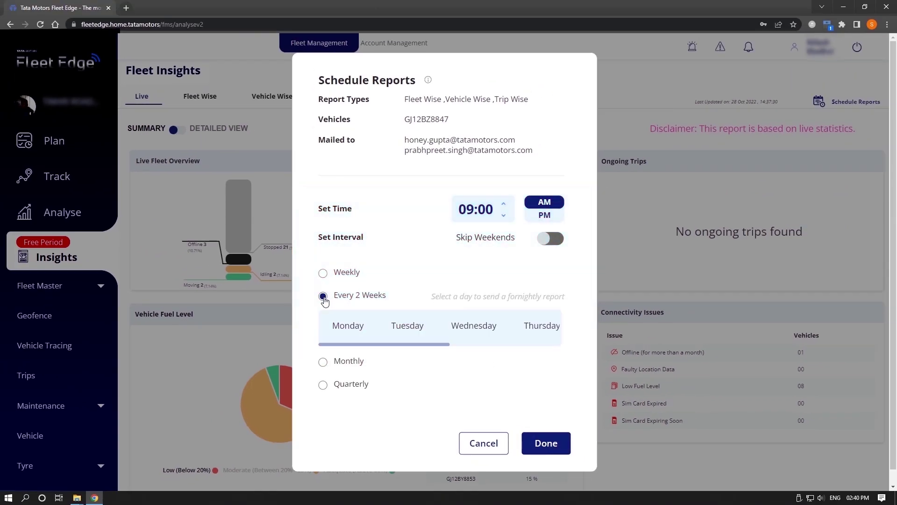
click(323, 363)
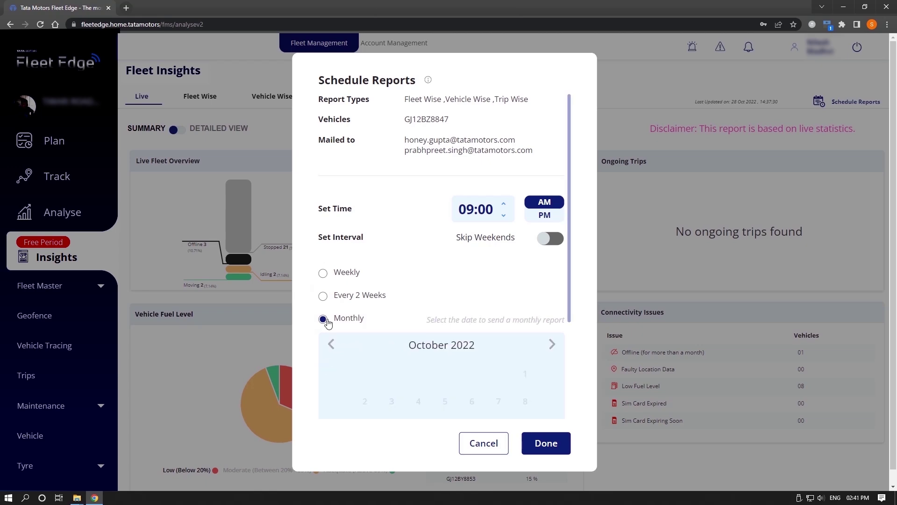
click(323, 296)
click(325, 386)
click(324, 297)
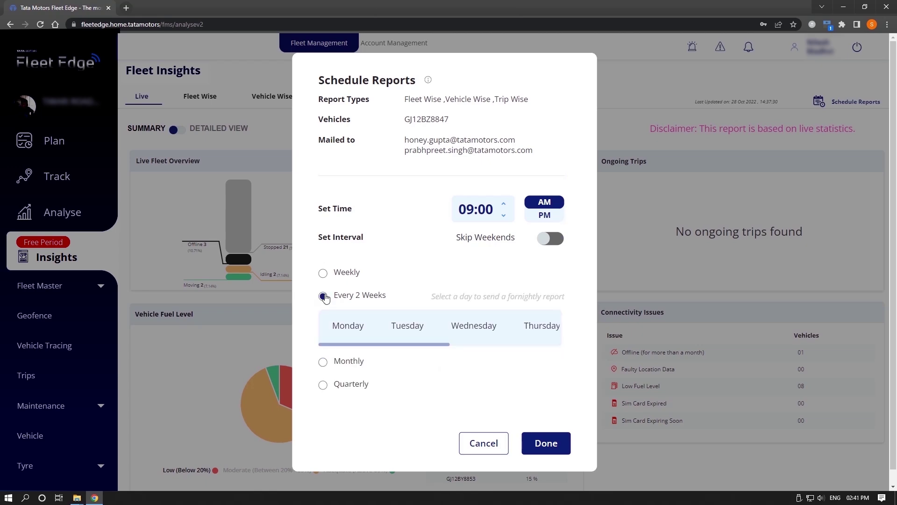
click(556, 444)
click(552, 312)
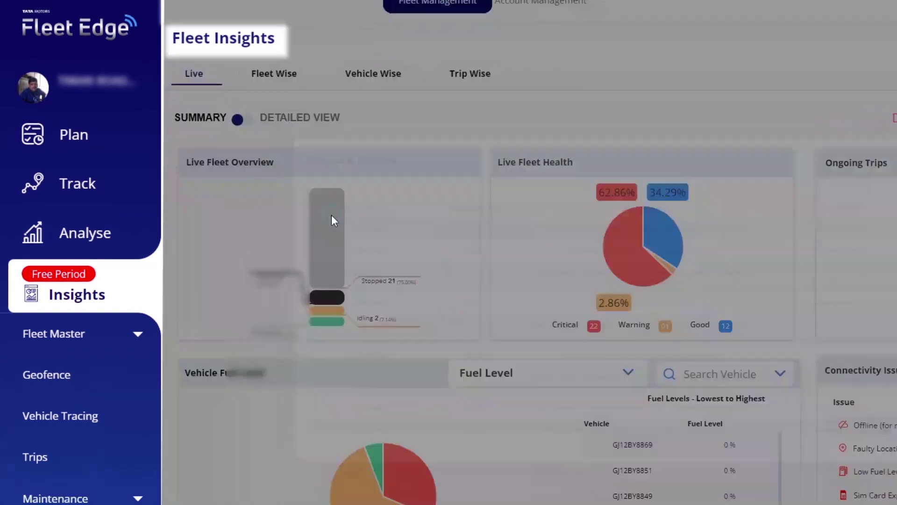
Open the details of the stopped vehicles in the Live Fleet Overview and read through the list.
click(355, 229)
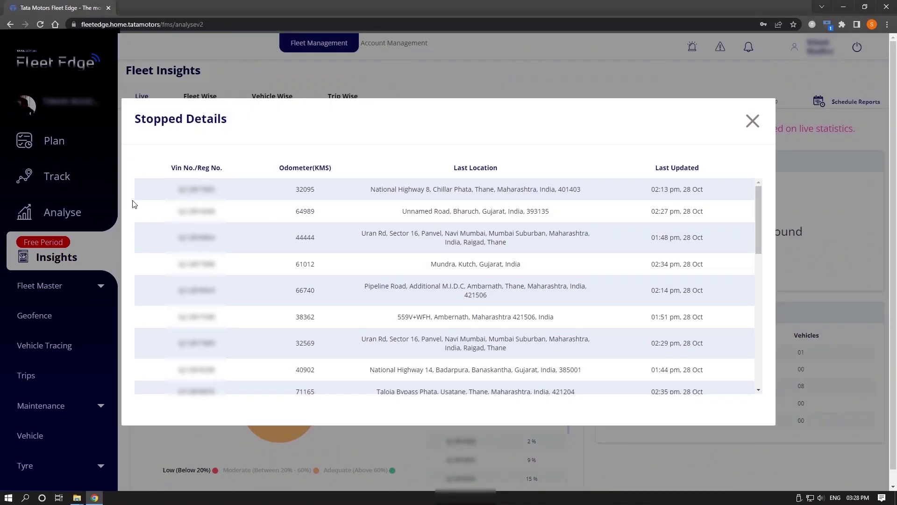
scroll(140, 210, down, 3)
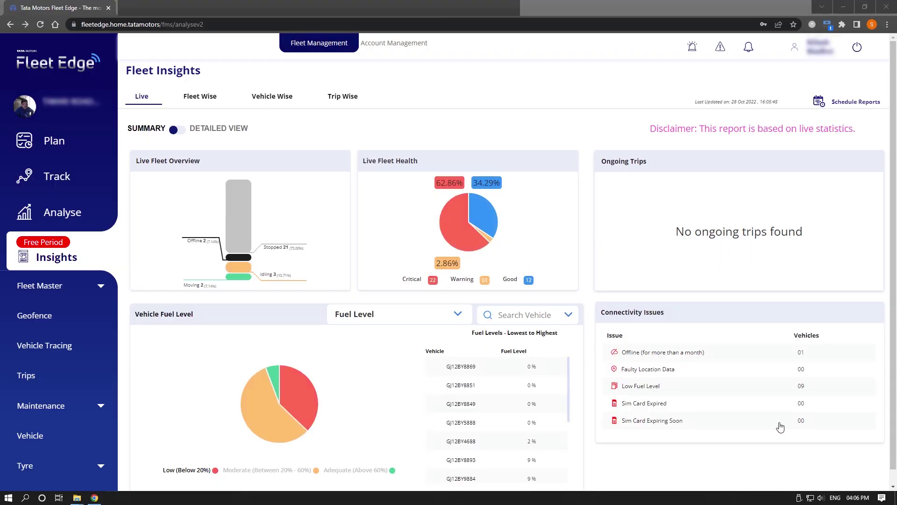
Switch the live insights to the detailed view and review the service booking form for the first critical vehicle.
click(181, 133)
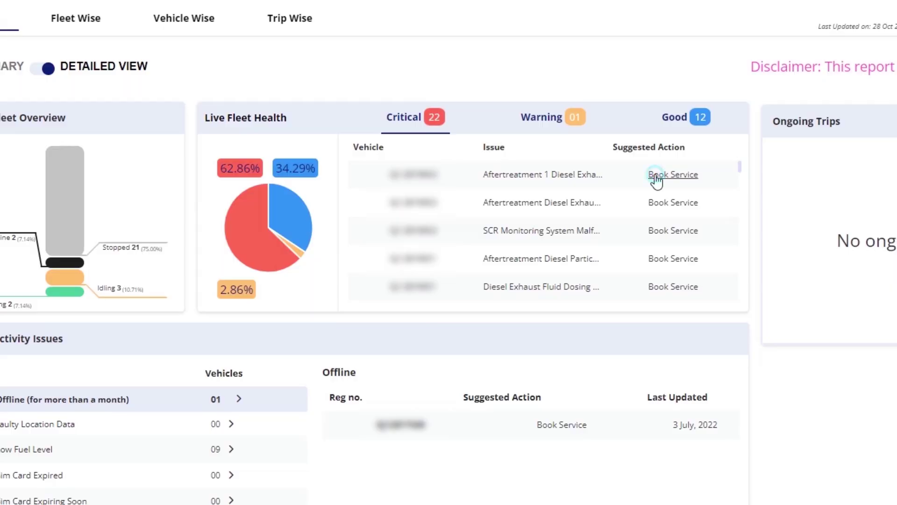
click(656, 176)
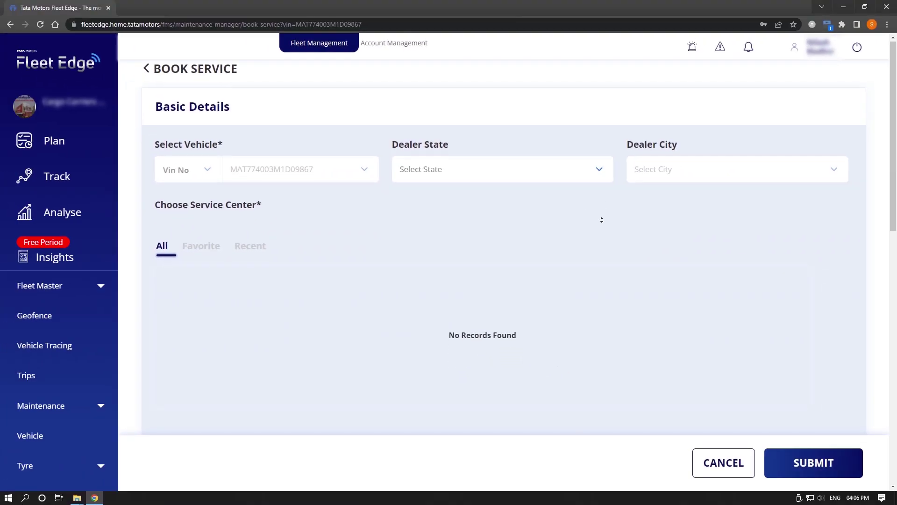
scroll(602, 219, down, 5)
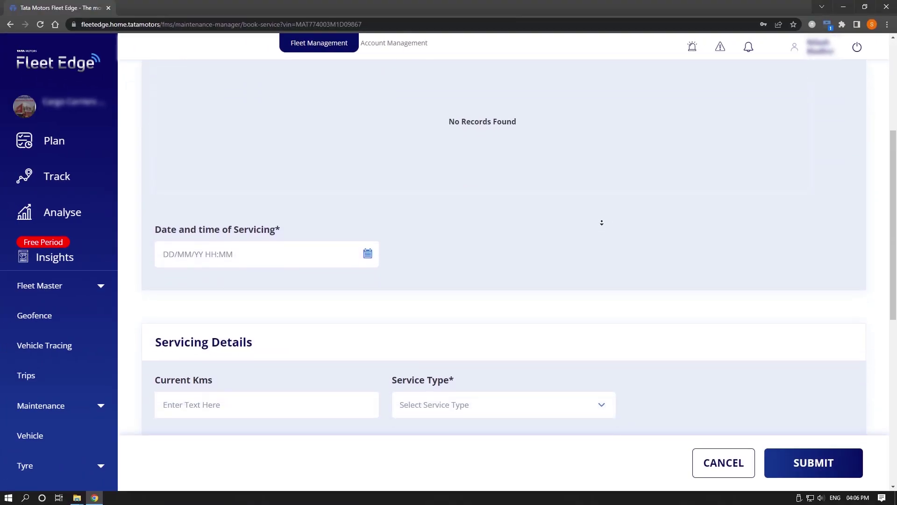
scroll(601, 222, down, 5)
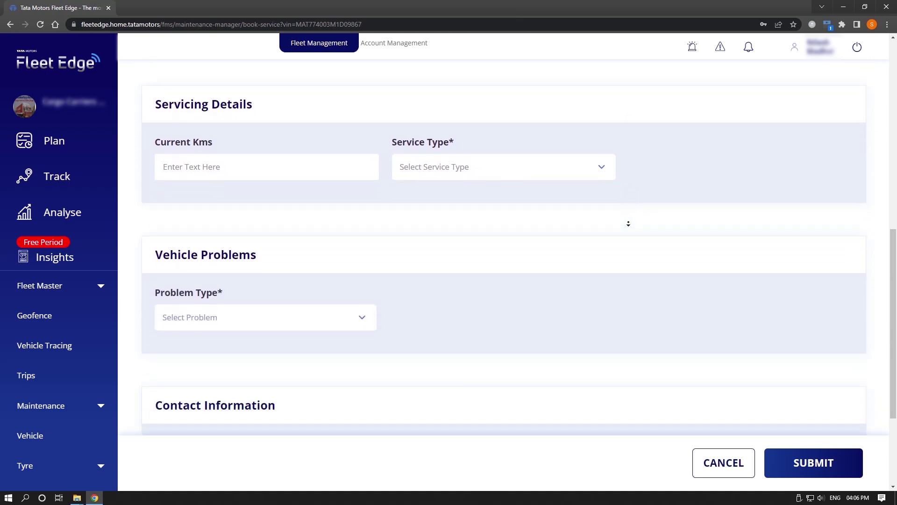
scroll(628, 224, down, 4)
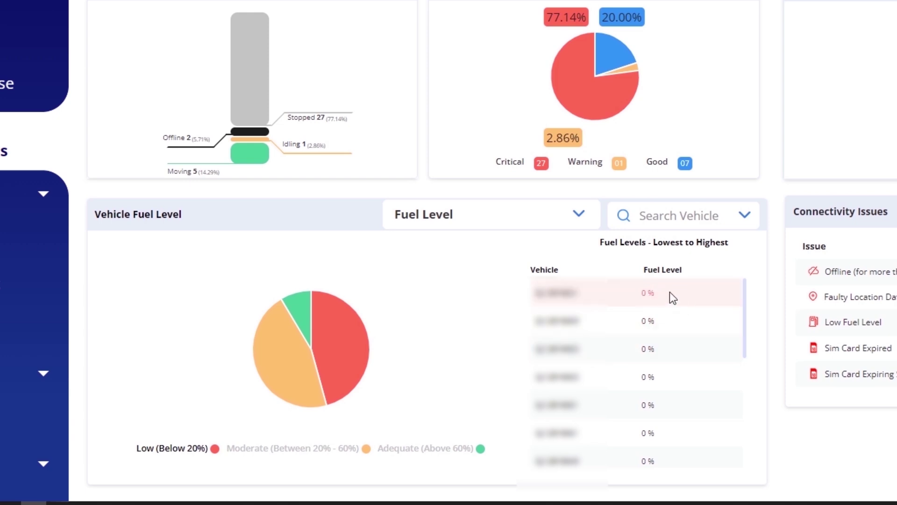
Examine the vehicle fuel levels in the live summary and switch between the summary and detailed views.
drag(741, 301, 738, 414)
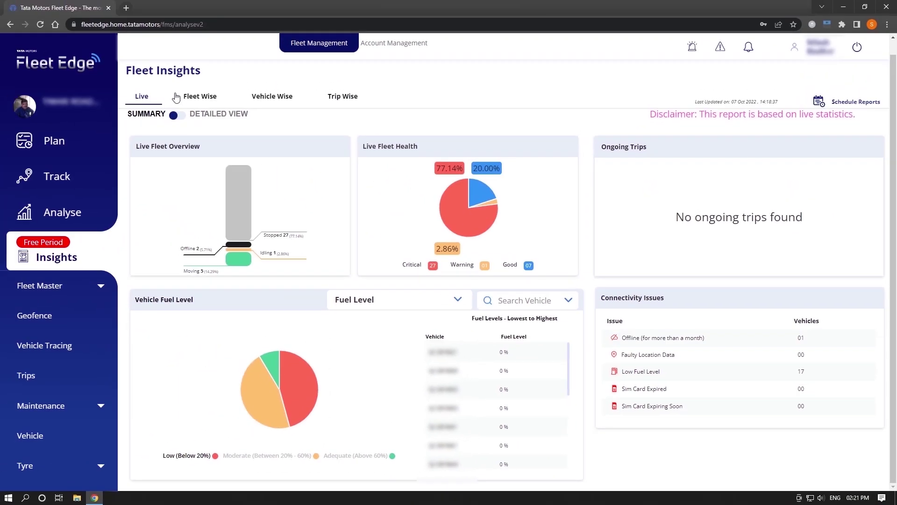
click(185, 116)
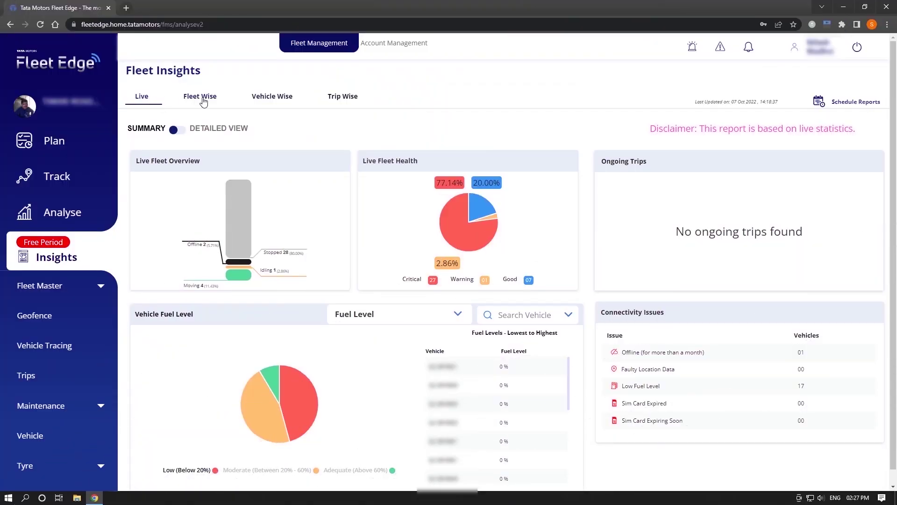
Generate the Fleet Wise report for all branches and petrol/diesel vehicles over the period 1 Sep 2022 to 30 Sep 2022.
click(202, 102)
click(269, 189)
click(268, 190)
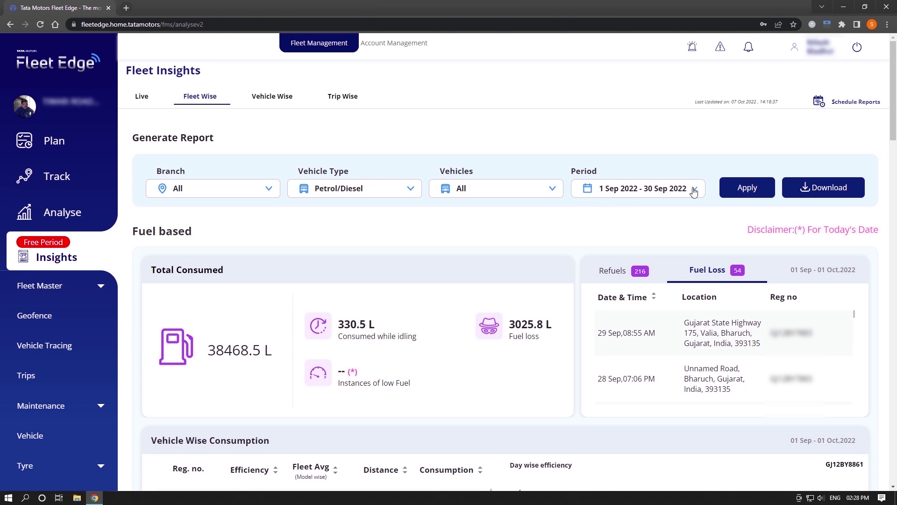
click(746, 188)
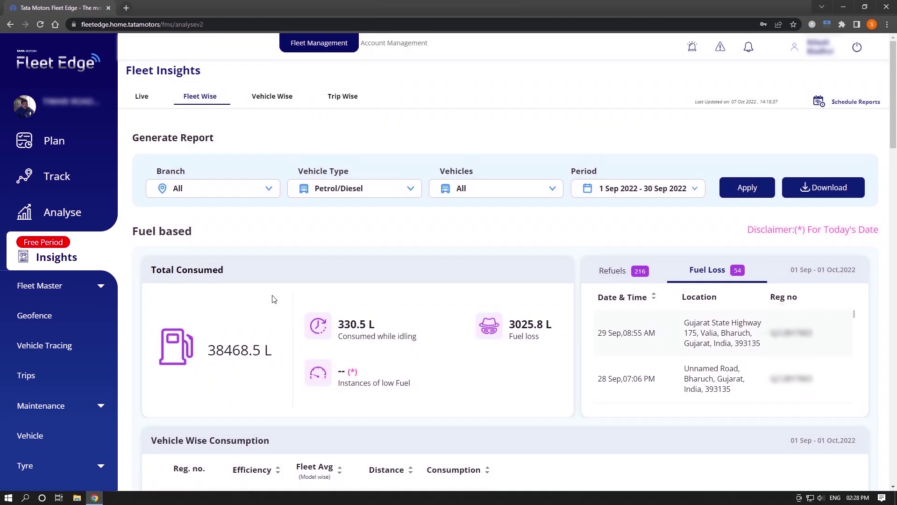
Filter the Fleet Wise report's vehicles by the model 4925.T.
scroll(217, 309, down, 2)
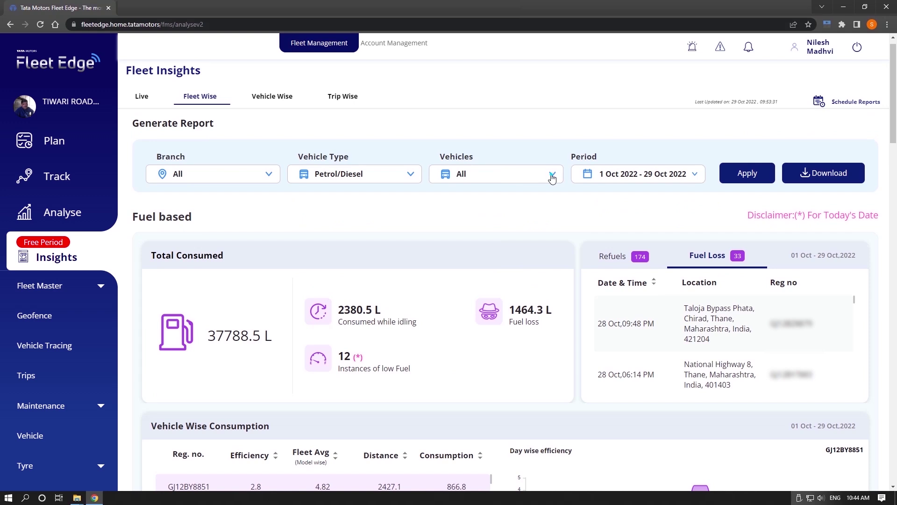
click(552, 175)
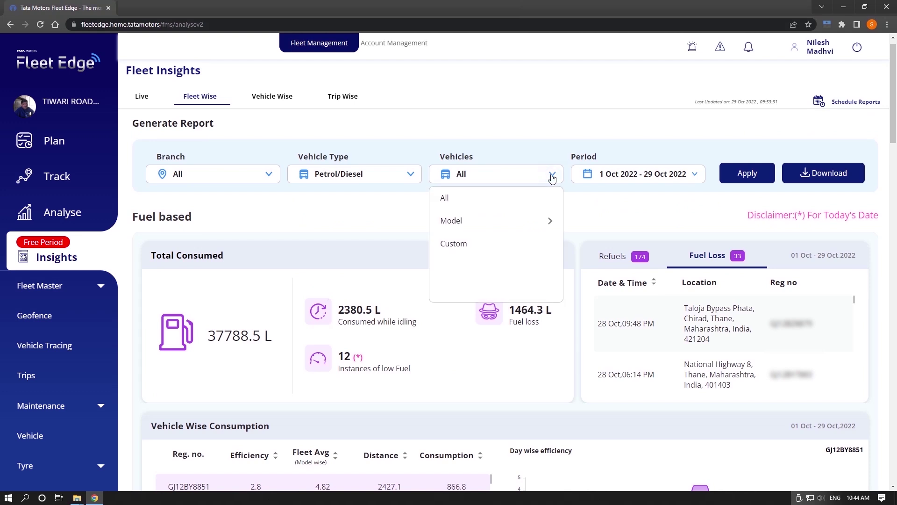
click(549, 222)
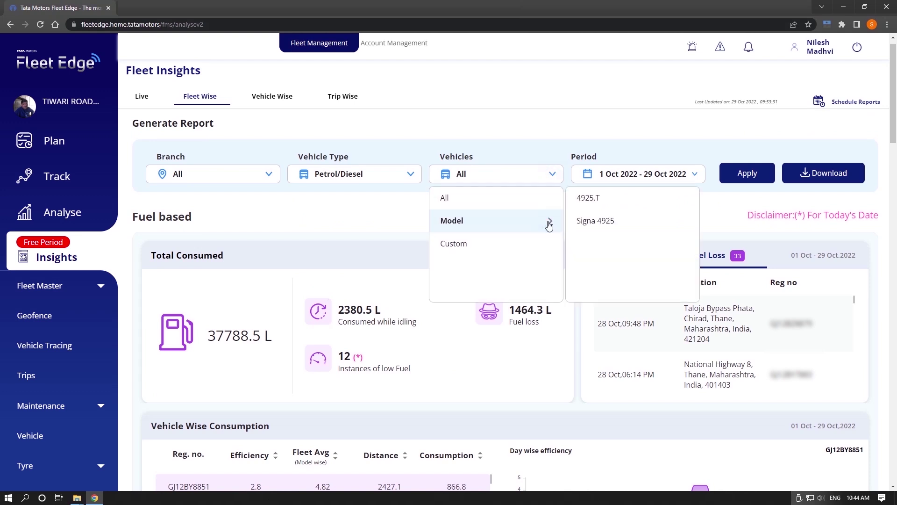
click(588, 198)
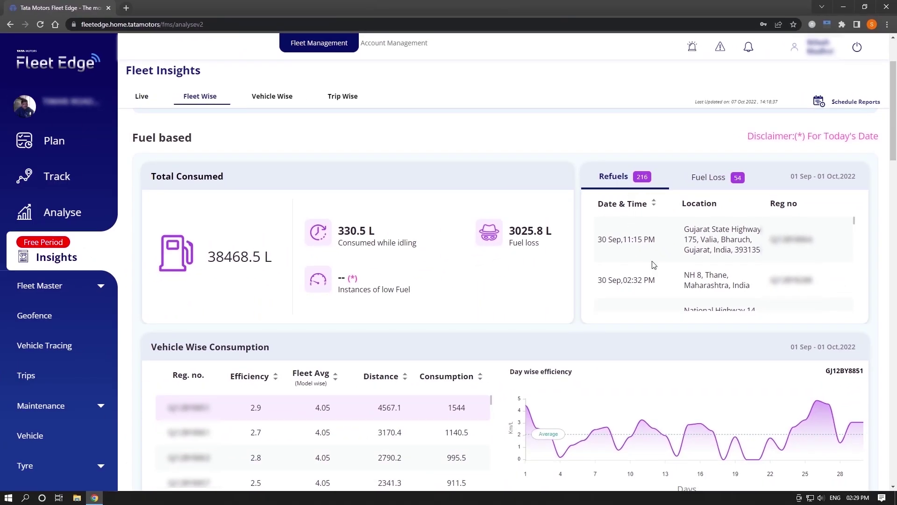
Examine the Fleet Wise report's fuel consumption, live issues and driving behaviour sections, and view the Engine Load data as a graph.
scroll(427, 324, down, 2)
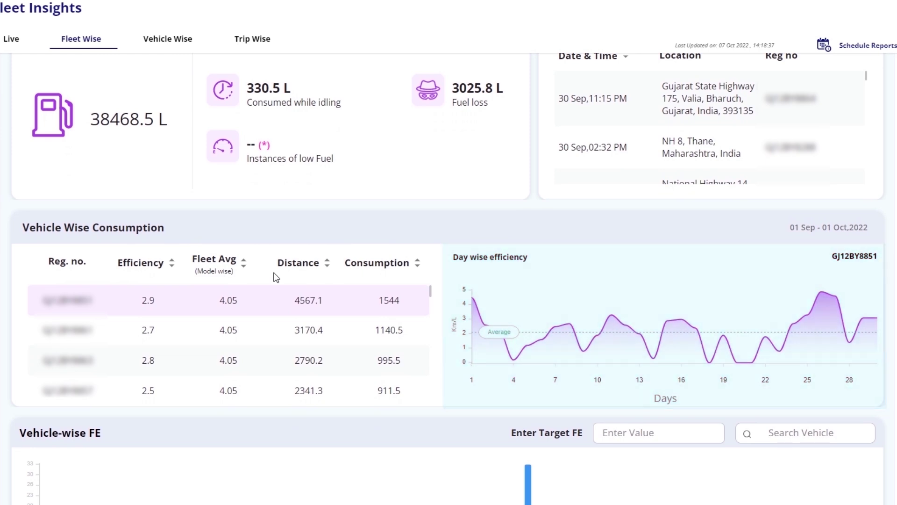
scroll(234, 413, down, 3)
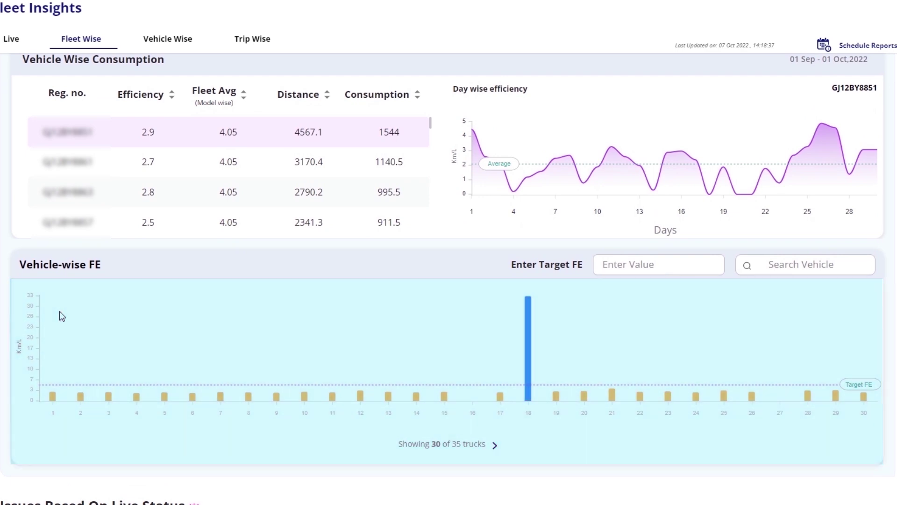
scroll(404, 259, down, 6)
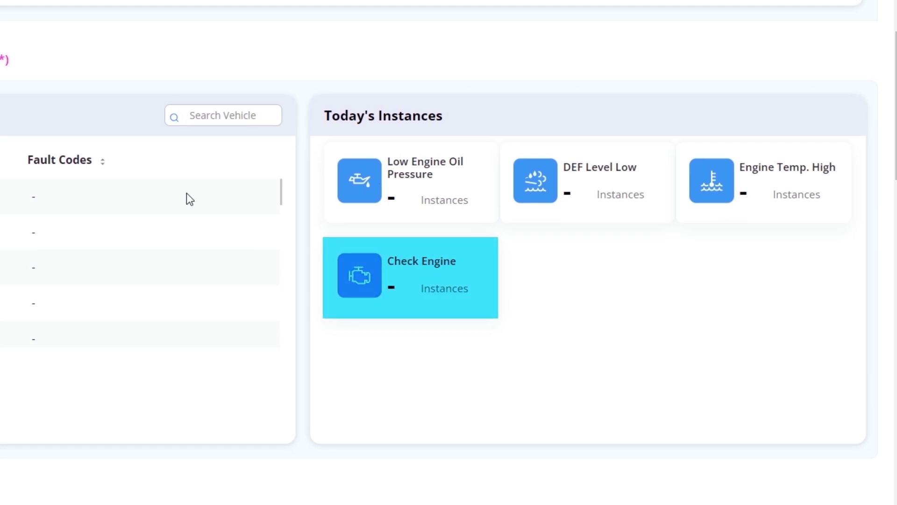
drag(894, 191, 894, 250)
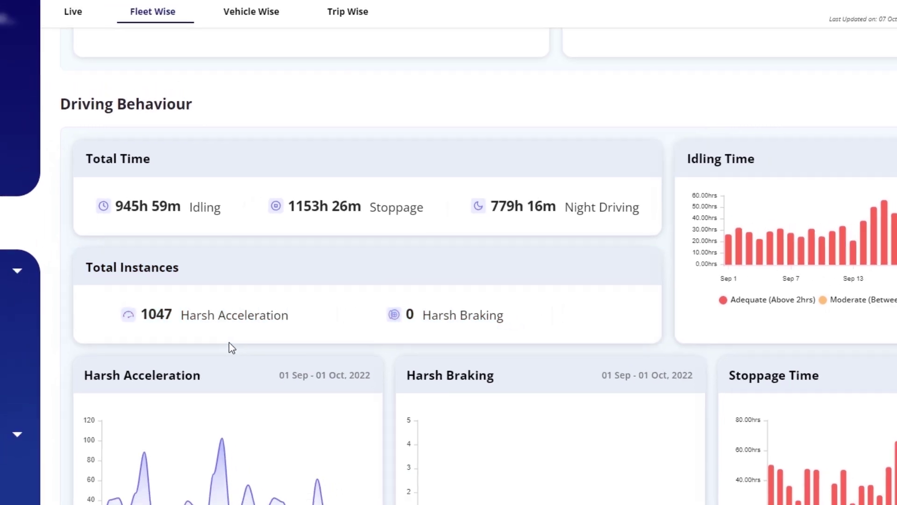
scroll(219, 344, down, 4)
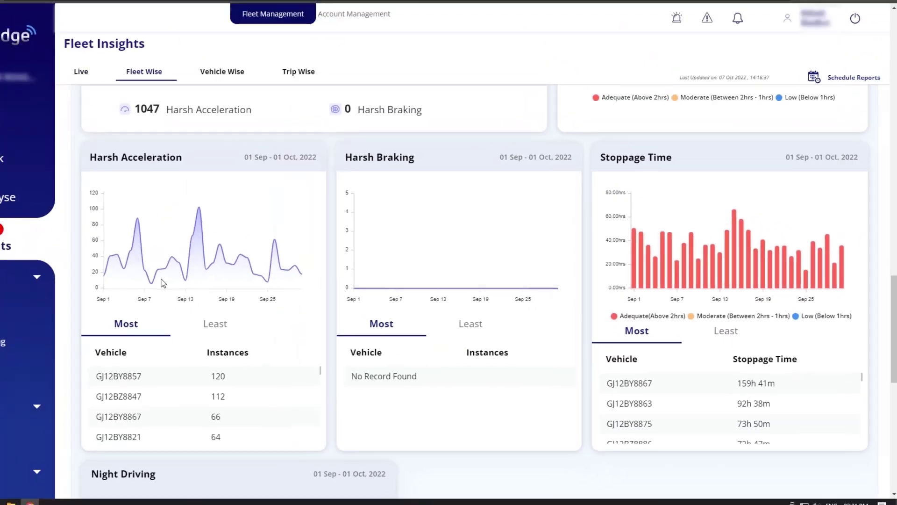
scroll(895, 340, down, 2)
drag(894, 340, 888, 392)
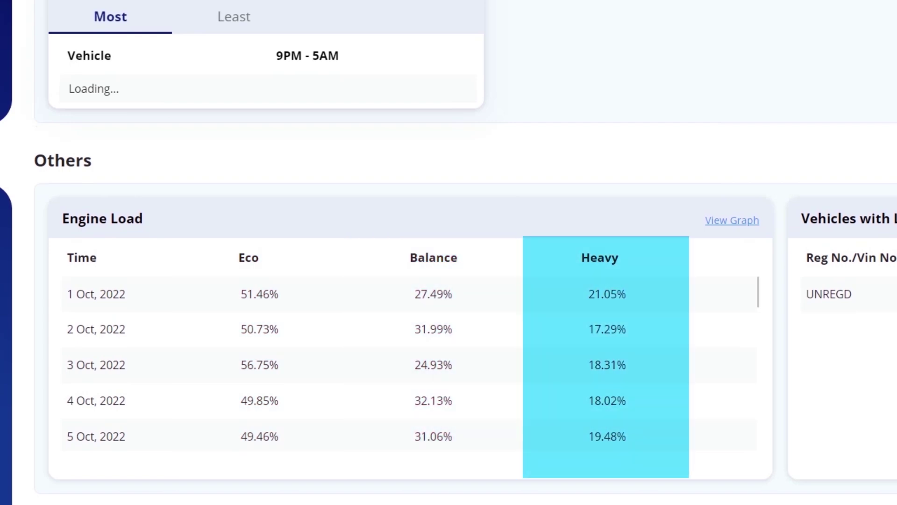
click(709, 223)
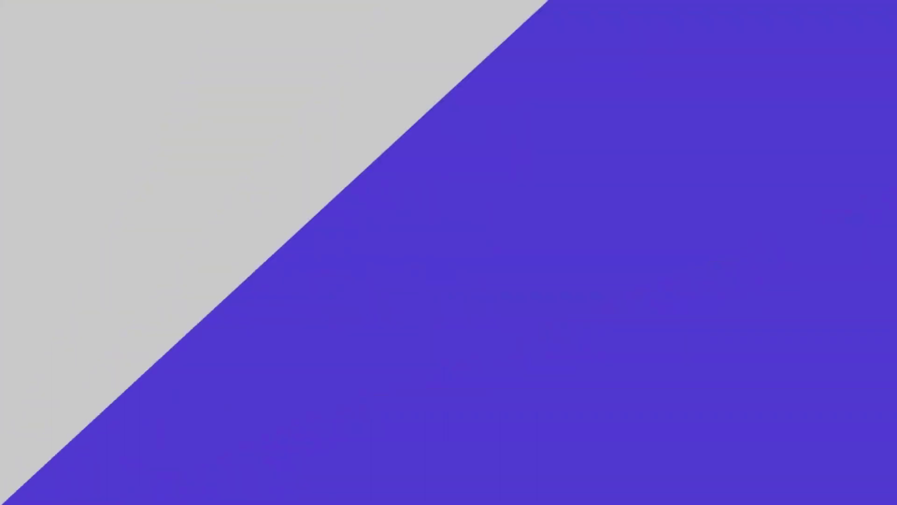
Generate the Vehicle Wise report for the 4925.T vehicle, looked up by its VIN, over the period 1 Sep 2022 to 30 Sep 2022.
click(279, 100)
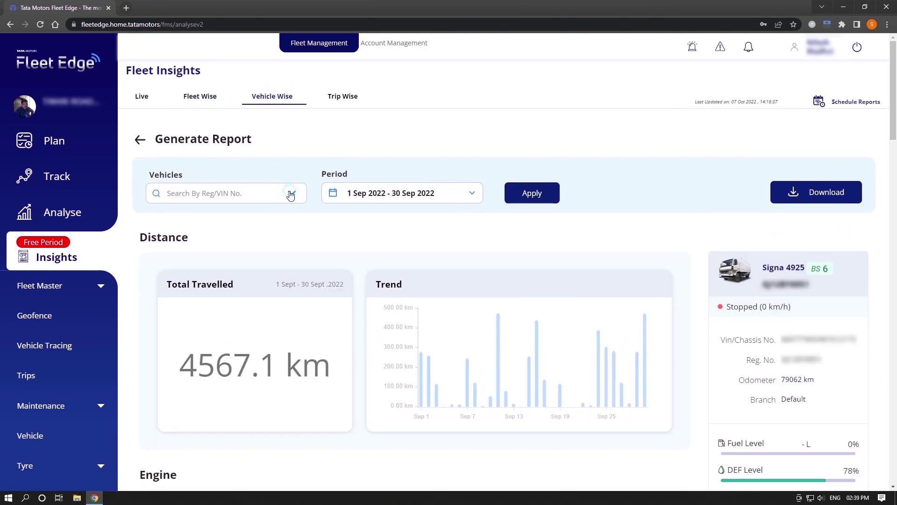
click(290, 194)
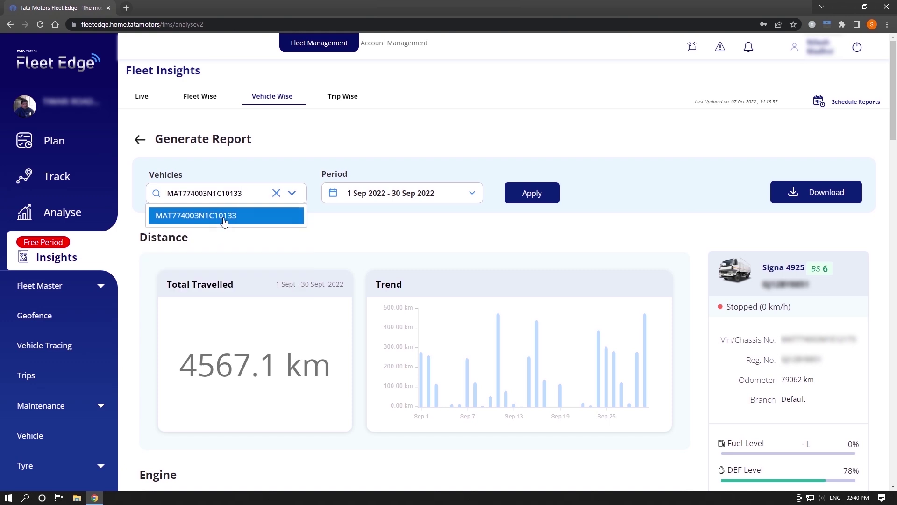
click(394, 228)
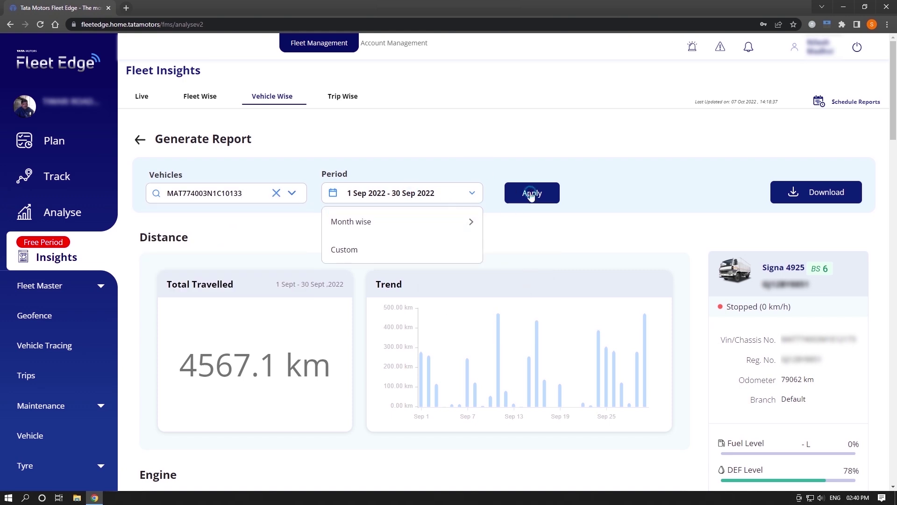
Examine the Vehicle Wise report's vehicle details, distance, engine, gearbox, fuel and diesel exhaust fluid sections.
scroll(851, 305, down, 1)
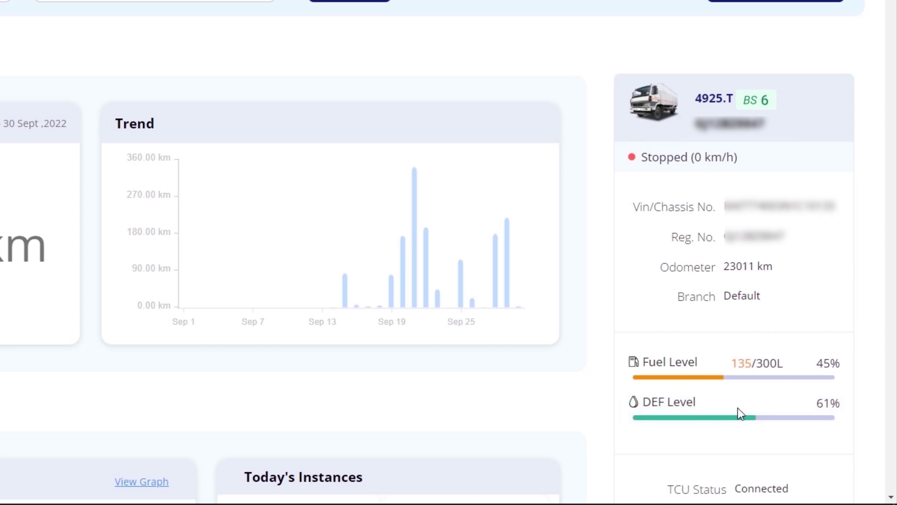
scroll(741, 414, down, 3)
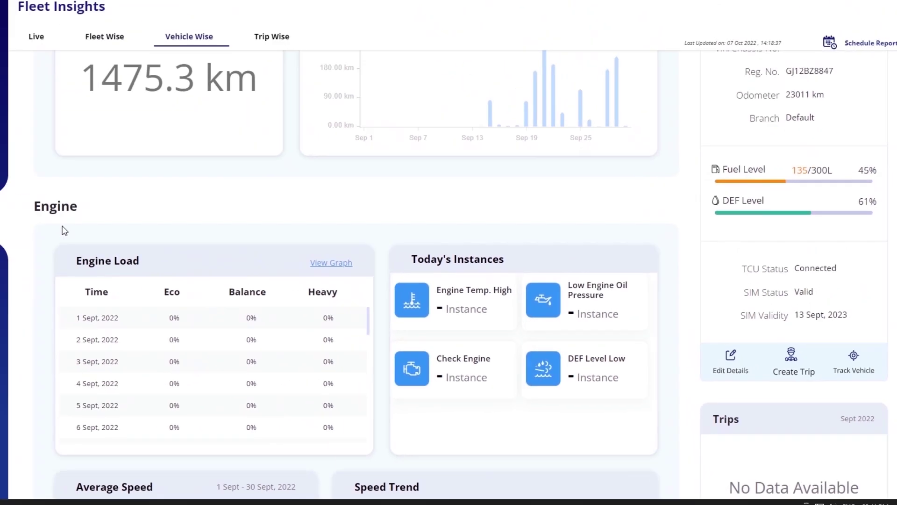
scroll(451, 377, down, 4)
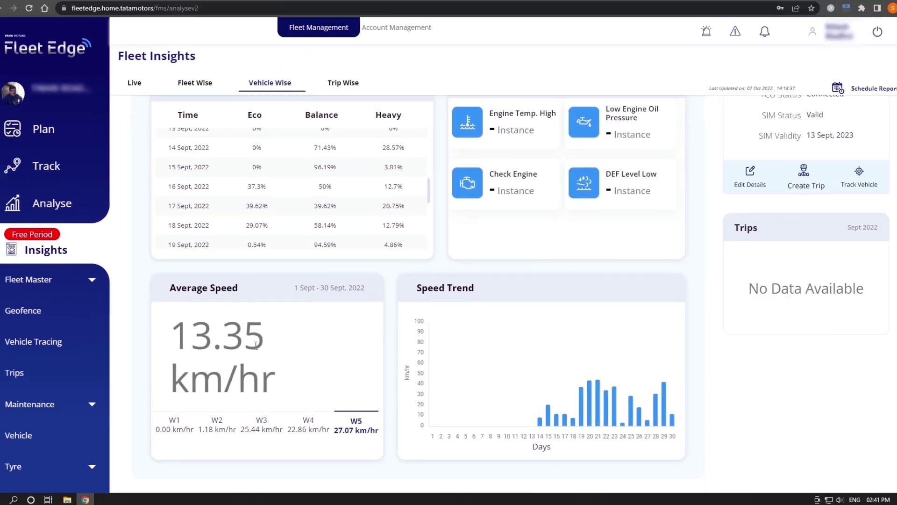
scroll(622, 340, down, 2)
scroll(524, 375, down, 4)
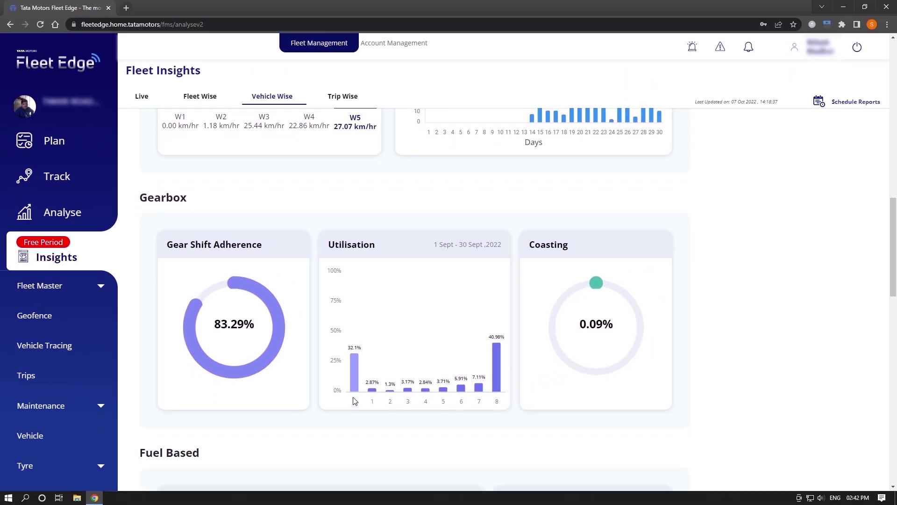
scroll(704, 263, down, 4)
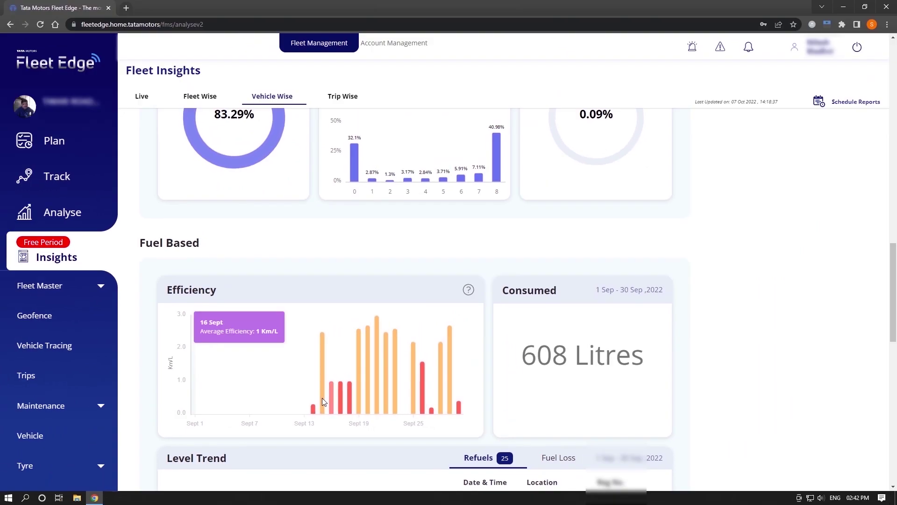
scroll(804, 286, down, 3)
scroll(642, 335, down, 2)
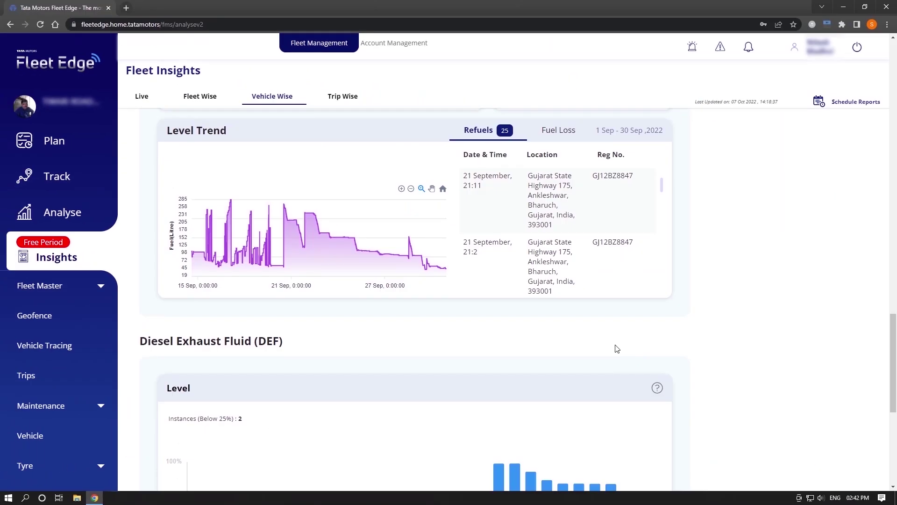
scroll(531, 344, down, 3)
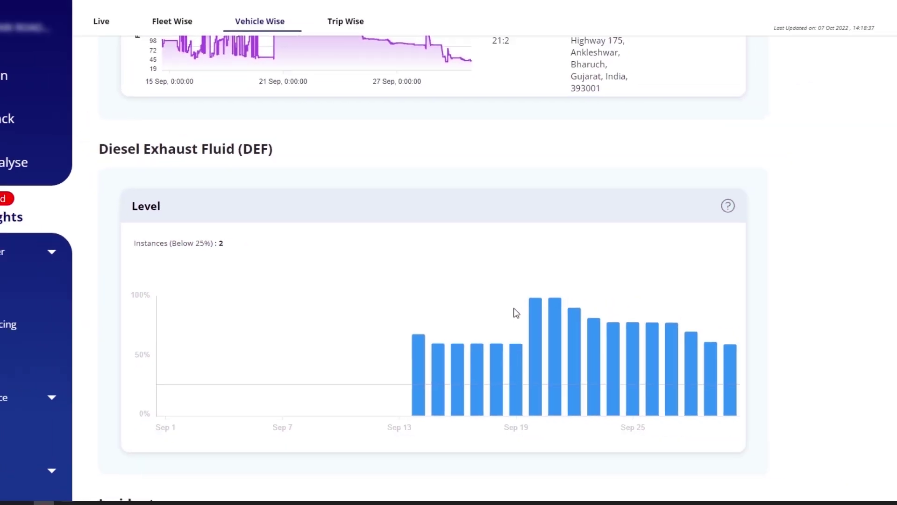
scroll(496, 381, down, 2)
scroll(492, 378, down, 2)
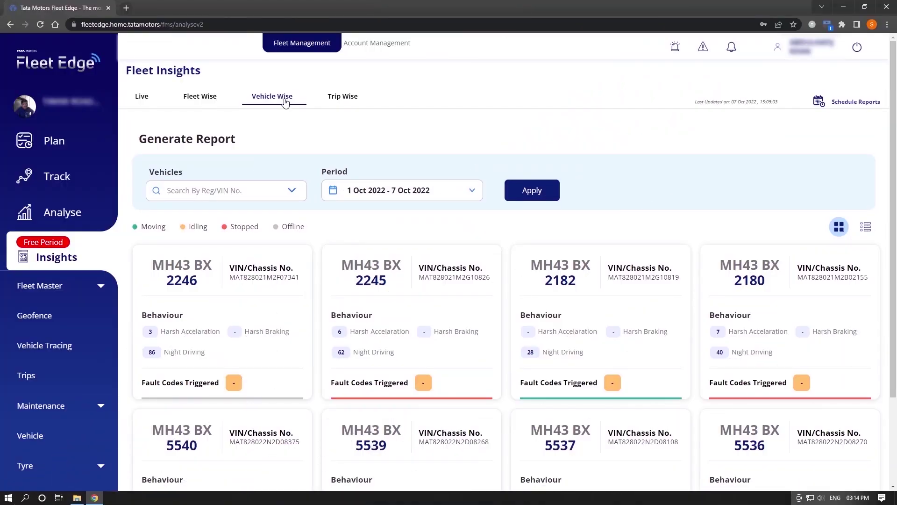
Open the Smart Trip Log of the Trip Wise report and review the alert log of the first listed trip.
click(343, 97)
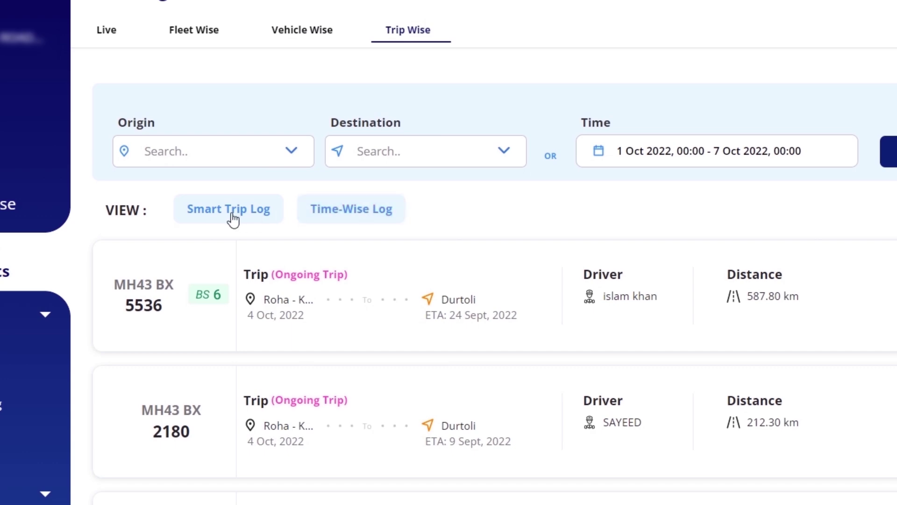
click(231, 214)
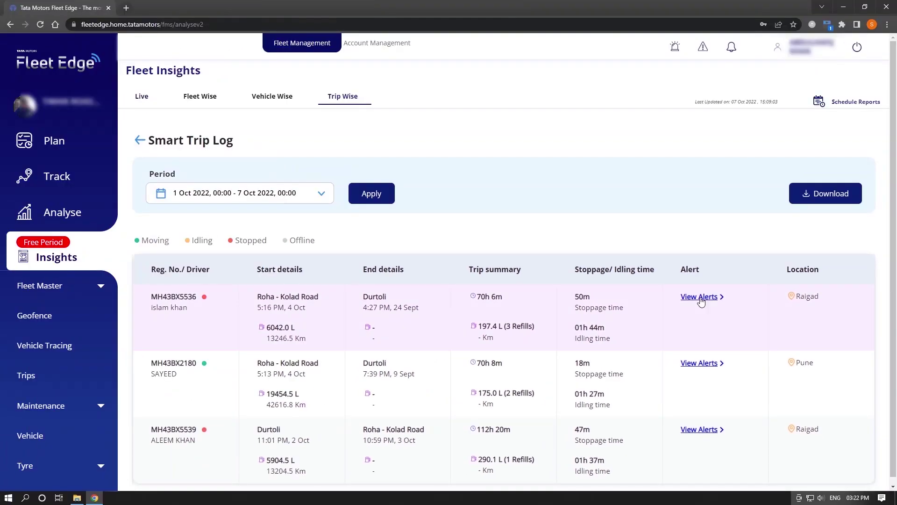
click(700, 299)
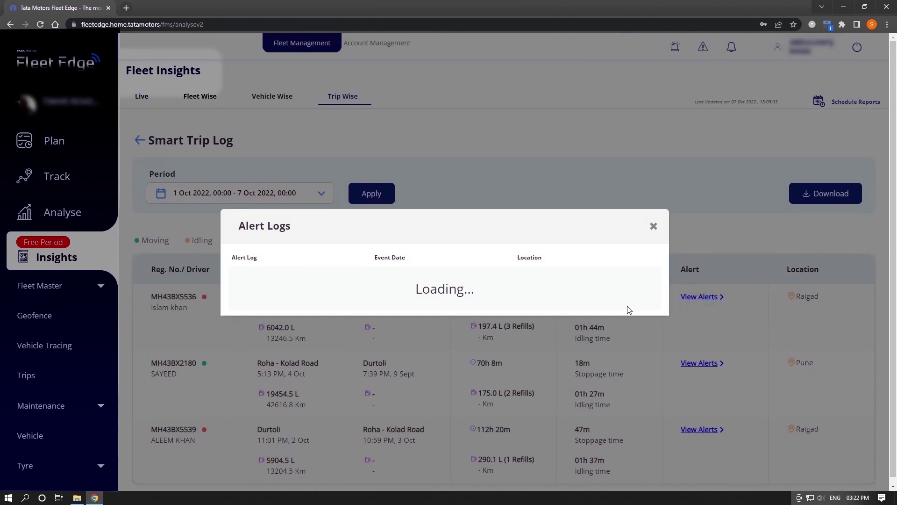
scroll(506, 335, down, 1)
scroll(602, 245, down, 2)
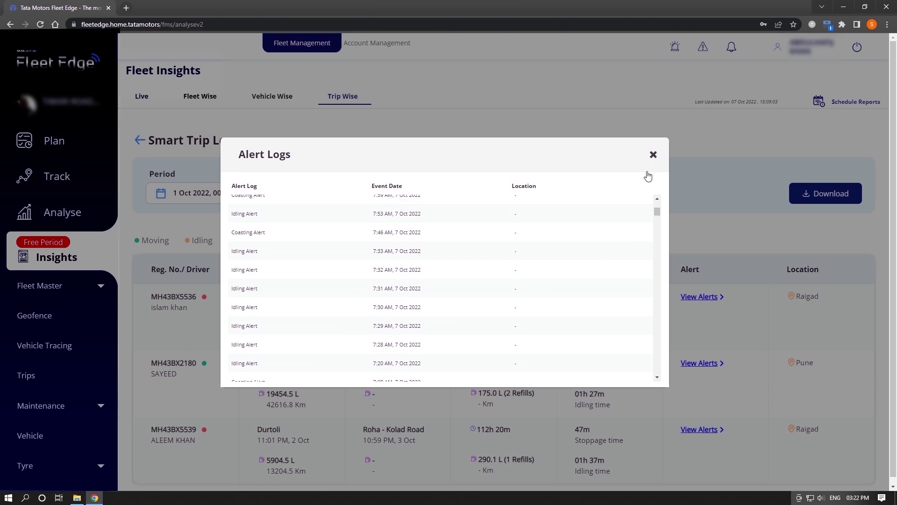
click(680, 174)
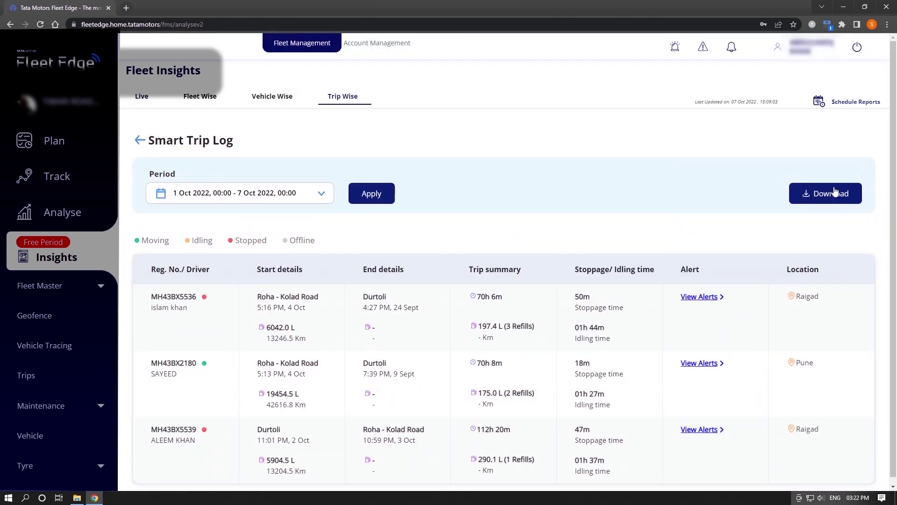
Generate the Time-Wise Log for the first listed VIN on 06 October 22 with a log frequency of 5 min.
click(139, 143)
click(303, 218)
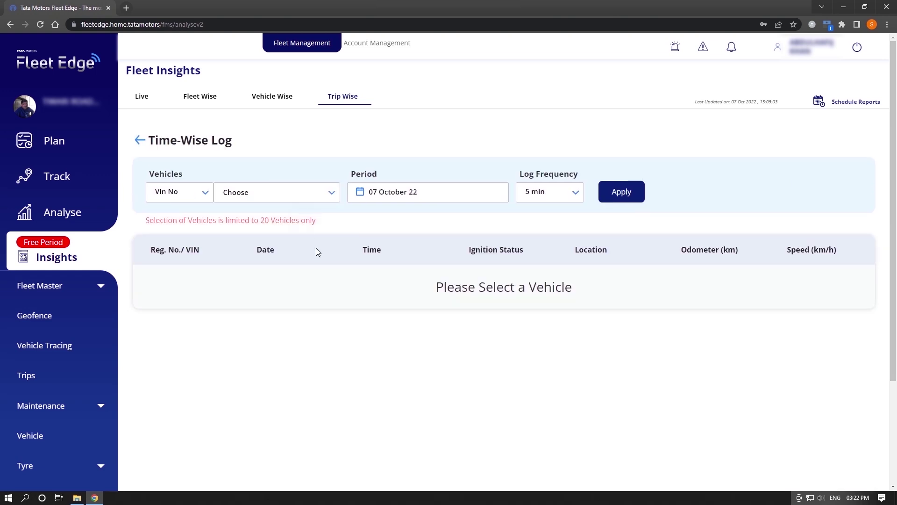
click(247, 194)
click(262, 240)
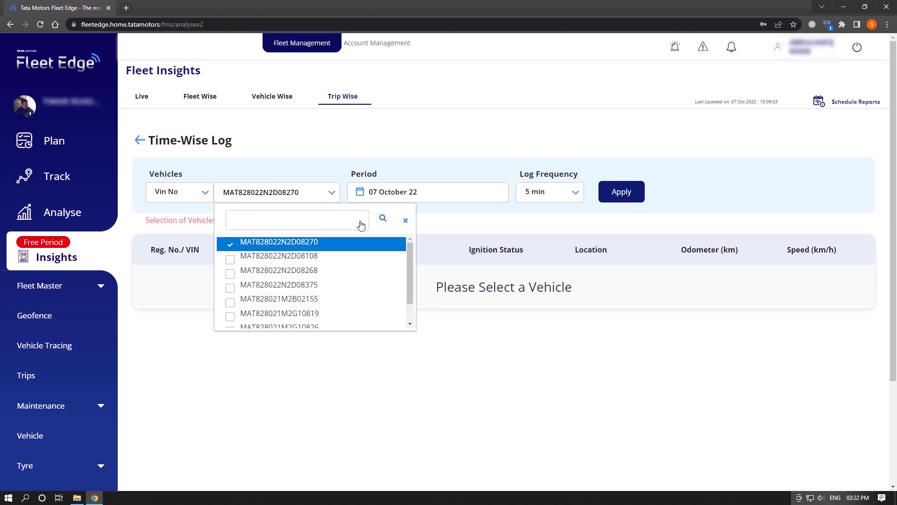
click(465, 190)
click(449, 270)
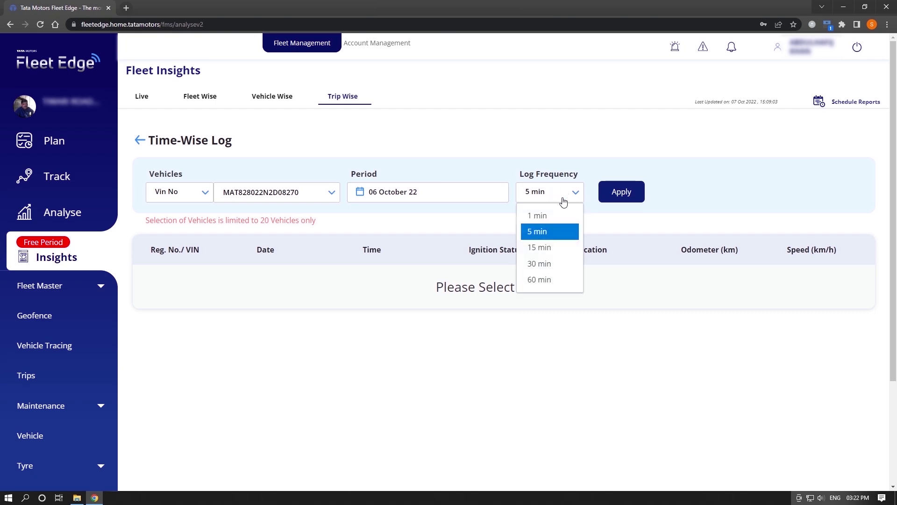
click(604, 194)
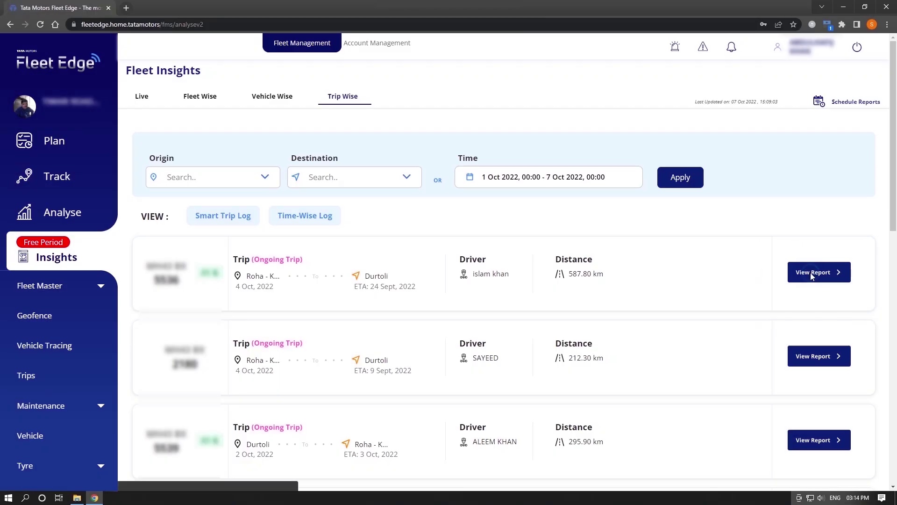
Open the report of the first ongoing trip and examine its vehicle details, driving behaviour, gearbox, fuel and DEF sections.
click(814, 275)
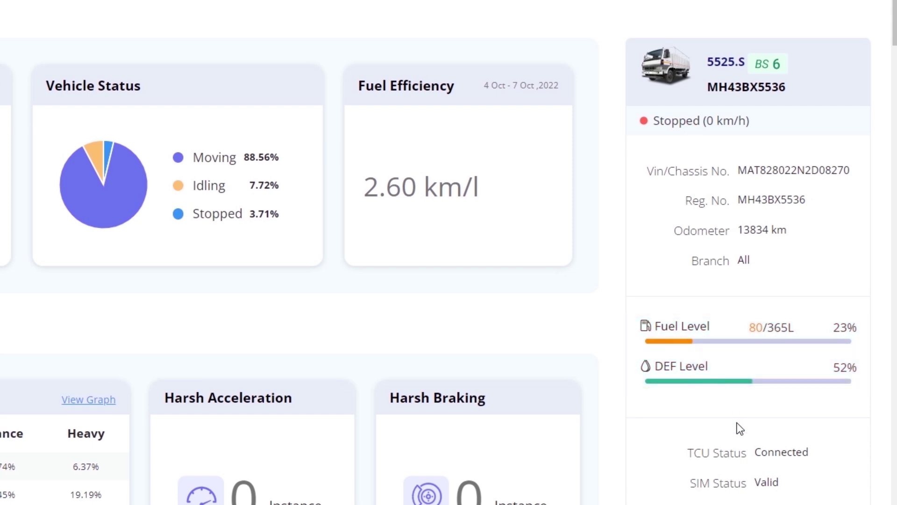
scroll(736, 420, down, 2)
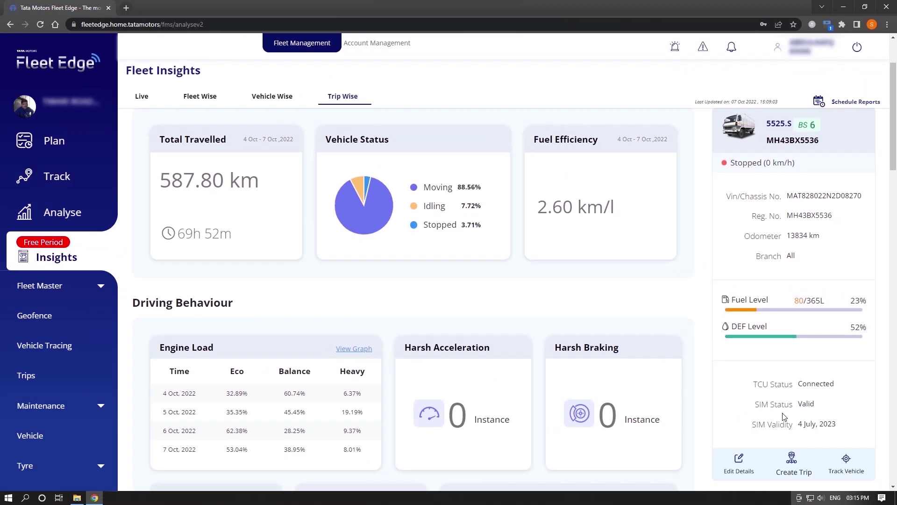
scroll(748, 405, down, 1)
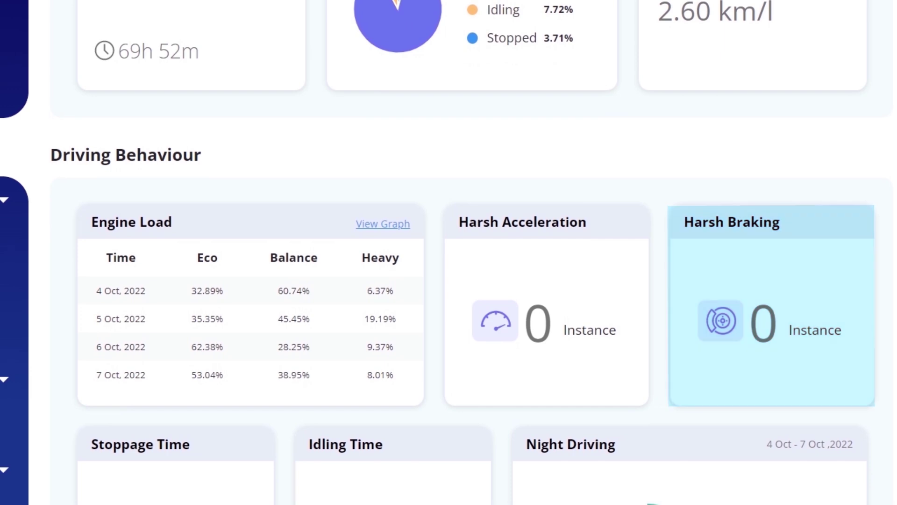
scroll(181, 318, down, 4)
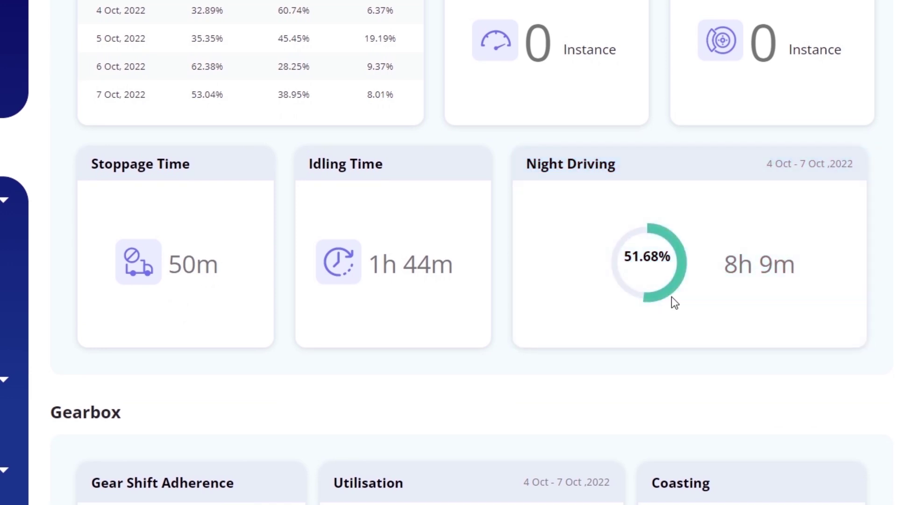
scroll(103, 313, down, 5)
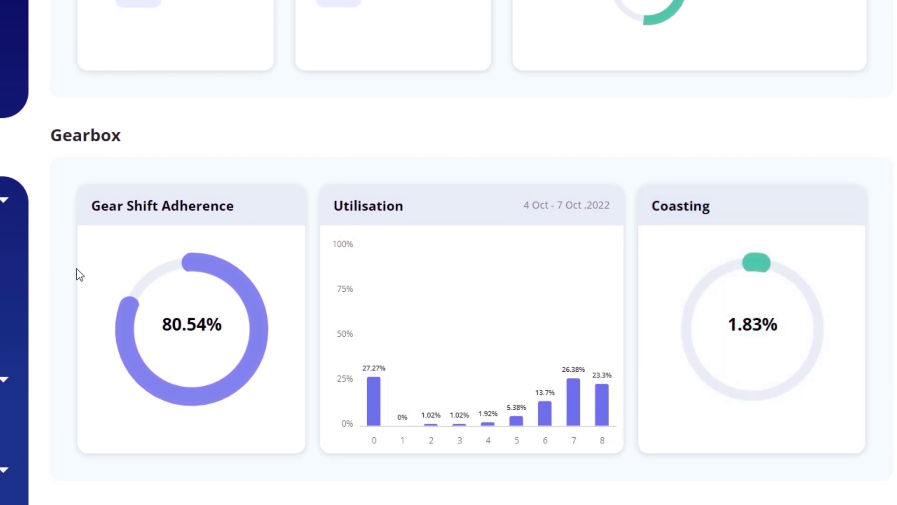
scroll(80, 275, down, 9)
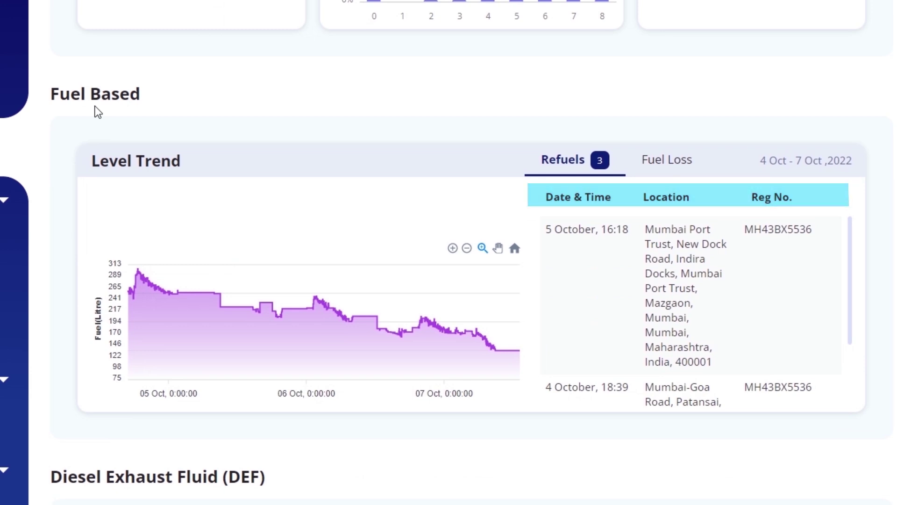
scroll(434, 309, down, 7)
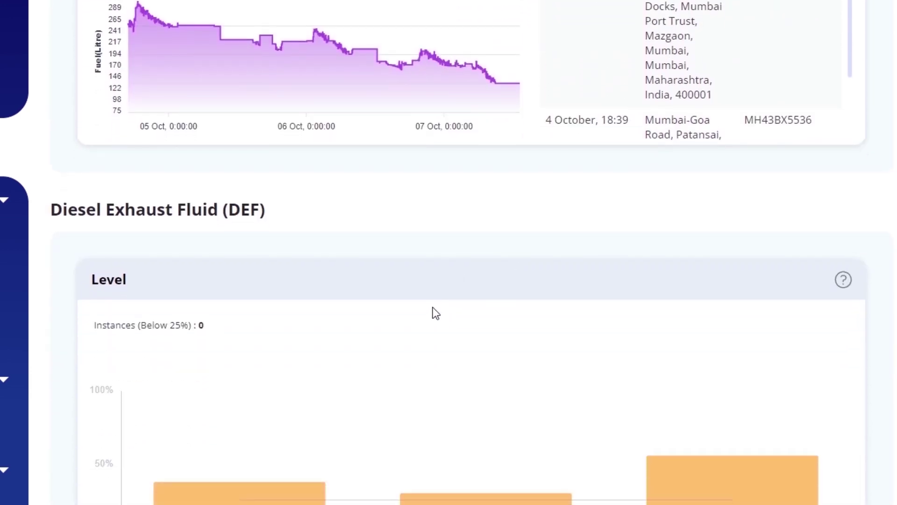
scroll(272, 270, down, 1)
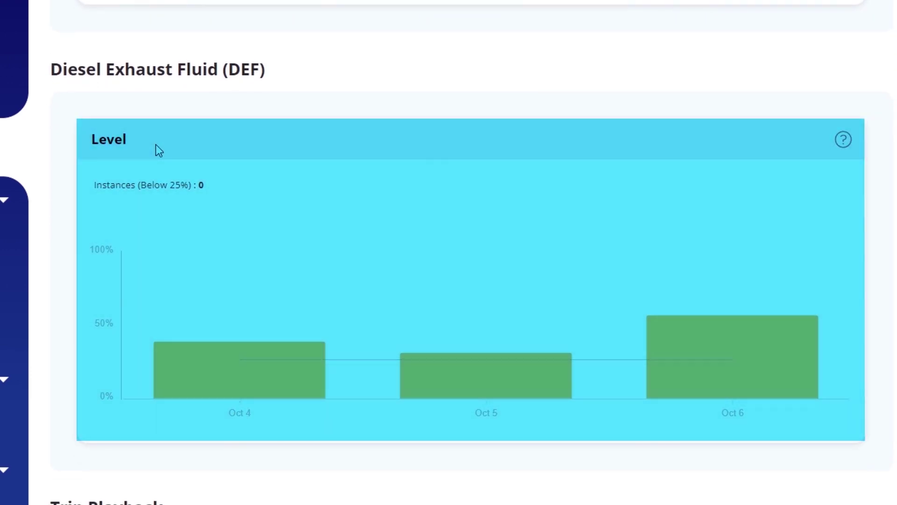
scroll(156, 145, down, 10)
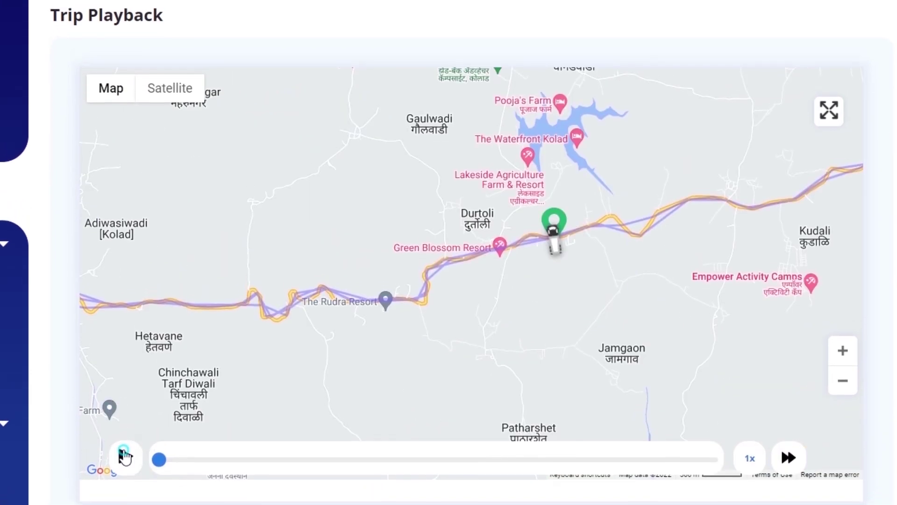
Play back the trip's route on the map at 16x speed.
click(788, 457)
click(789, 458)
click(788, 458)
double_click(788, 458)
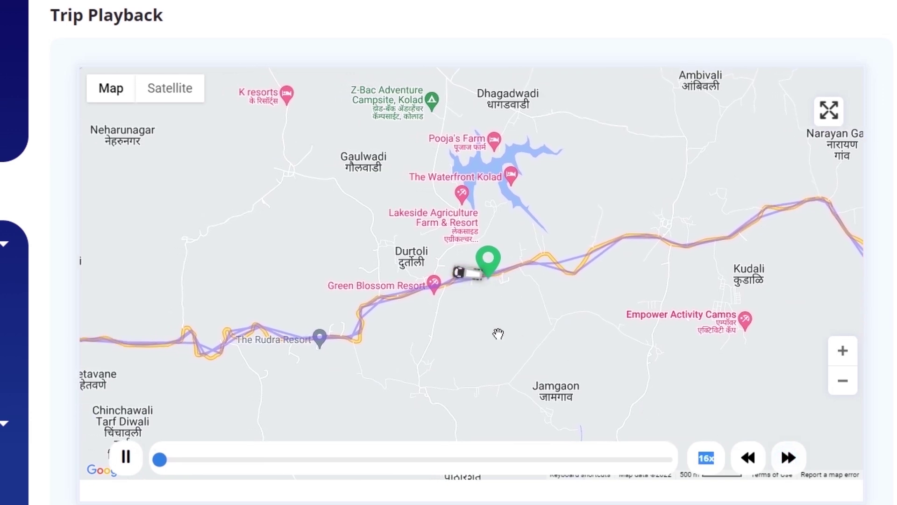
Open the trip's movement log and show only the Stopped entries, hiding Moving, Idling and Offline.
scroll(472, 311, up, 1)
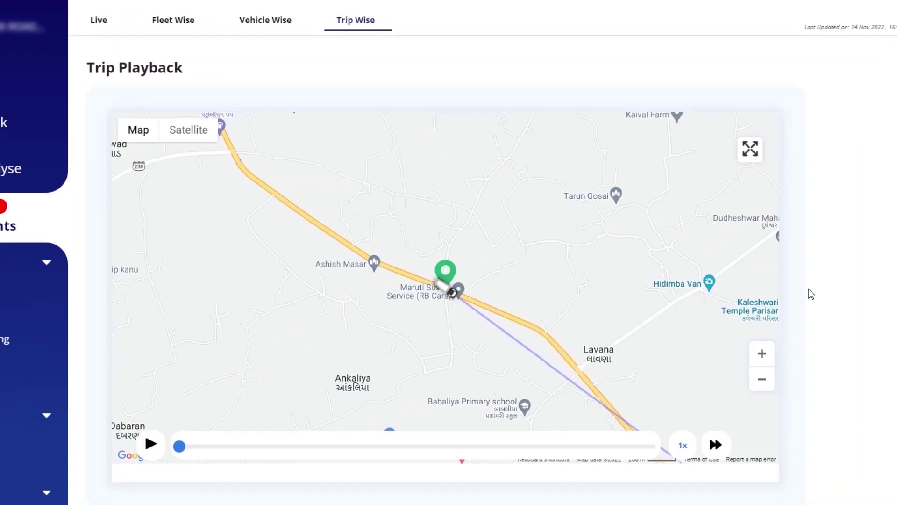
middle_click(808, 289)
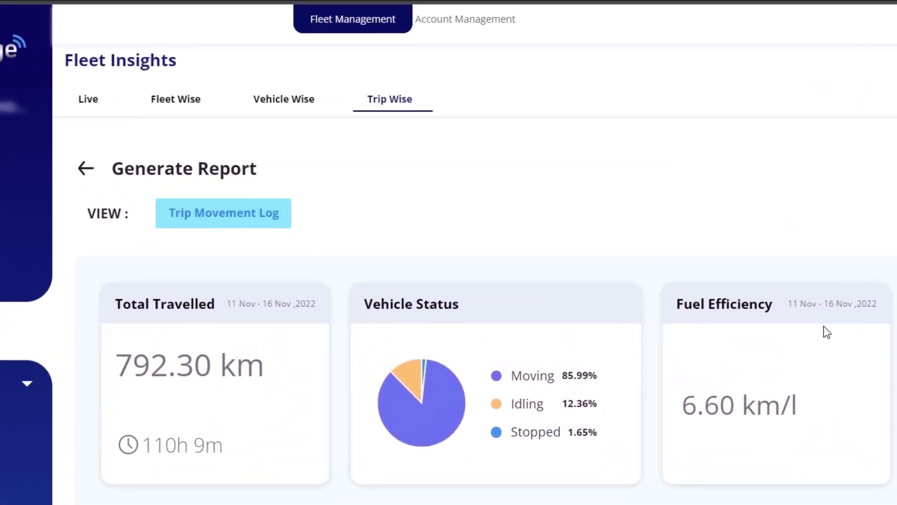
click(260, 214)
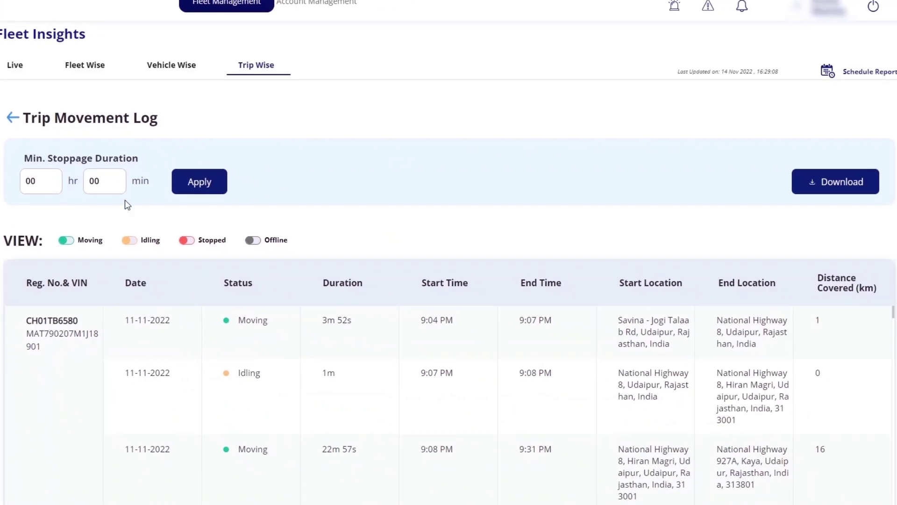
click(69, 241)
click(127, 240)
click(253, 240)
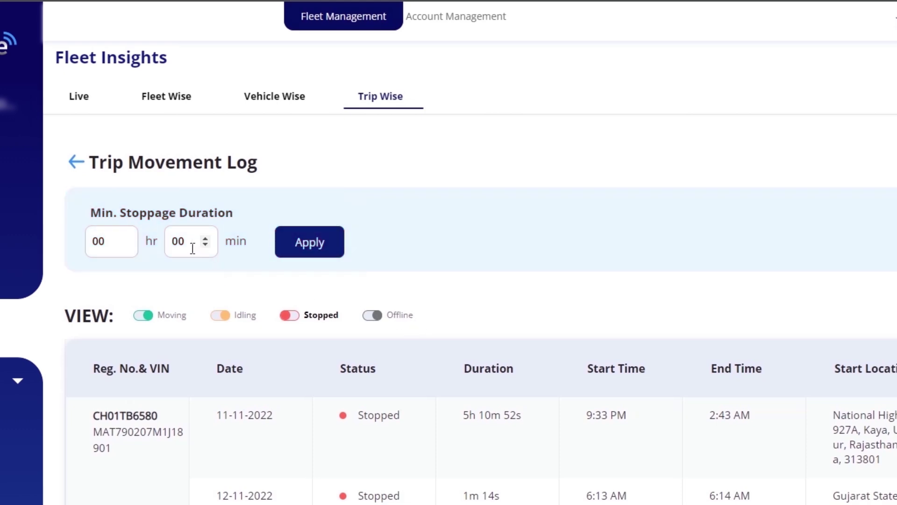
Filter the Trip Movement Log to a minimum stoppage duration of 30 min, review the entries and download the log.
click(293, 246)
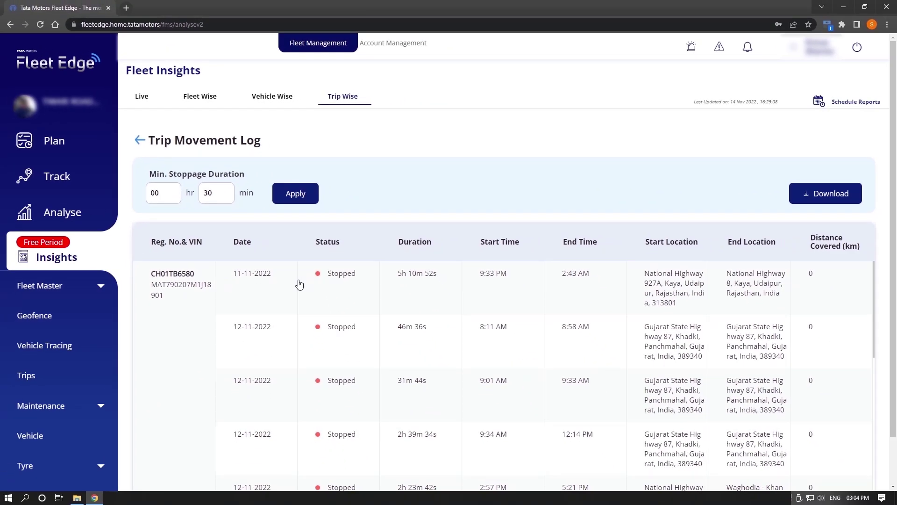
scroll(298, 279, down, 1)
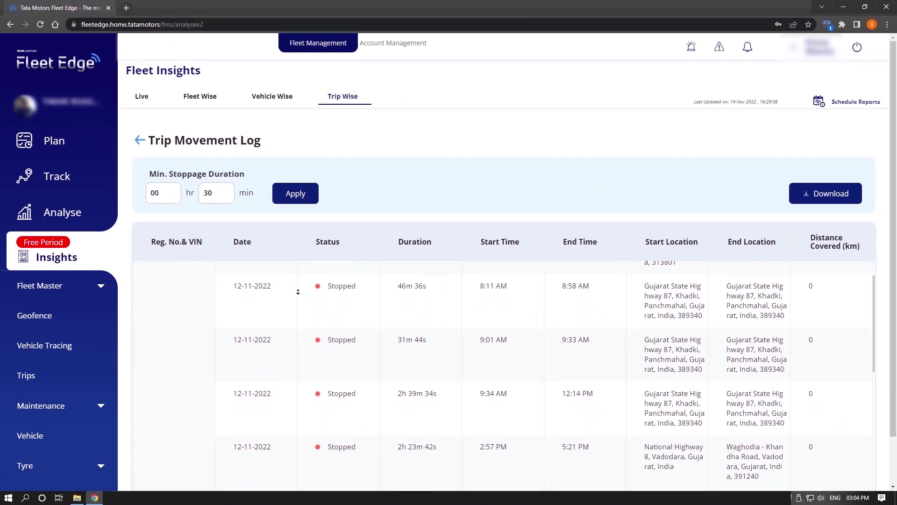
scroll(298, 291, down, 2)
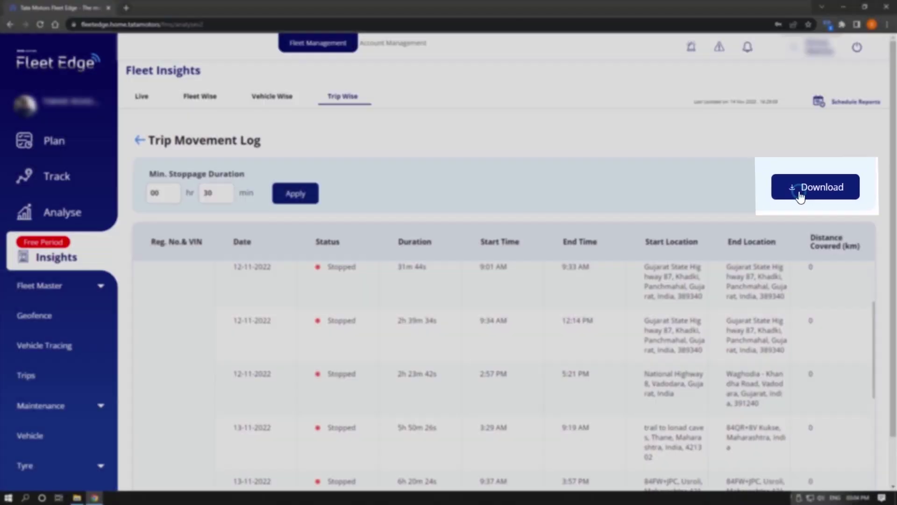
click(813, 199)
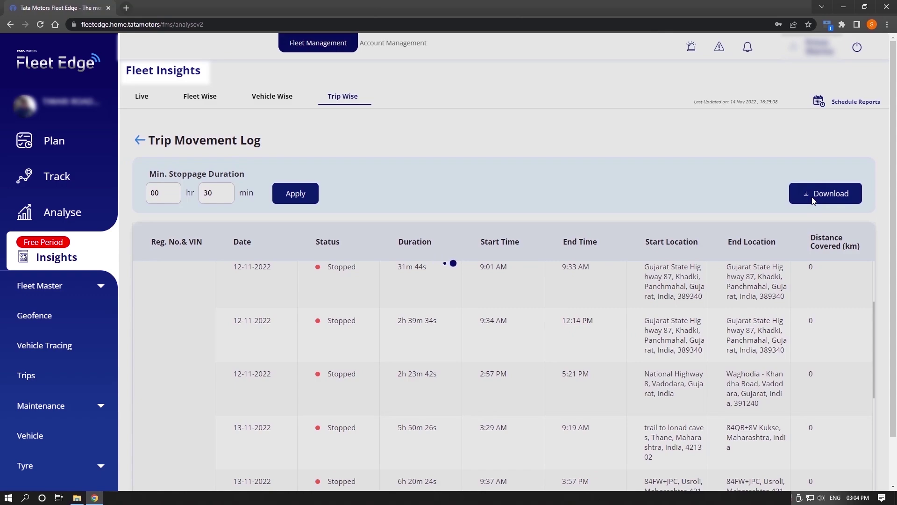